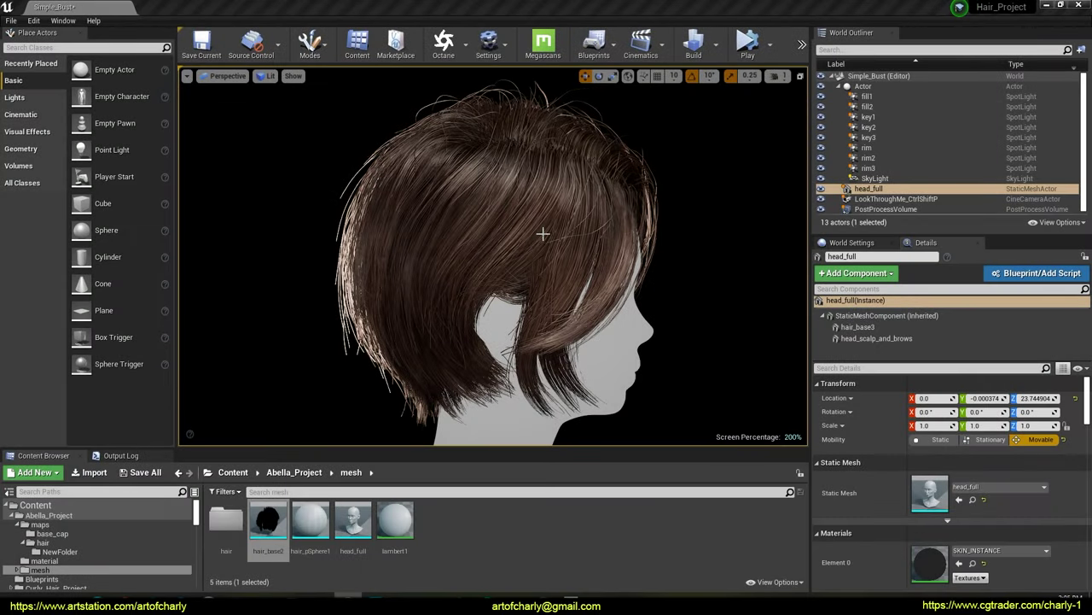
# - Spin the bust through a full circle by scrubbing its Z rotation
pyautogui.click(1022, 412)
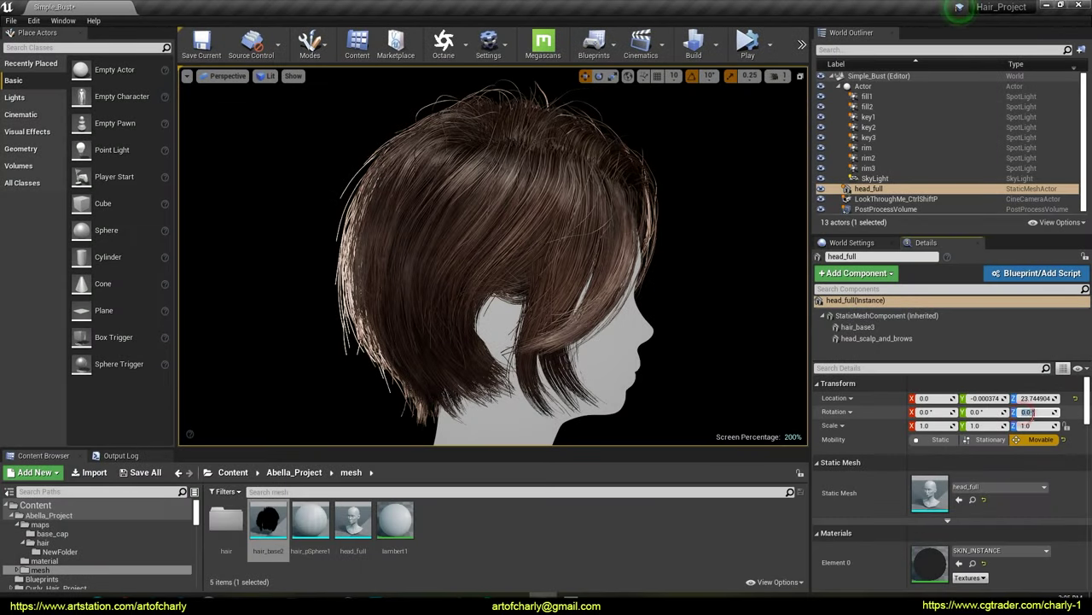
pyautogui.click(1058, 462)
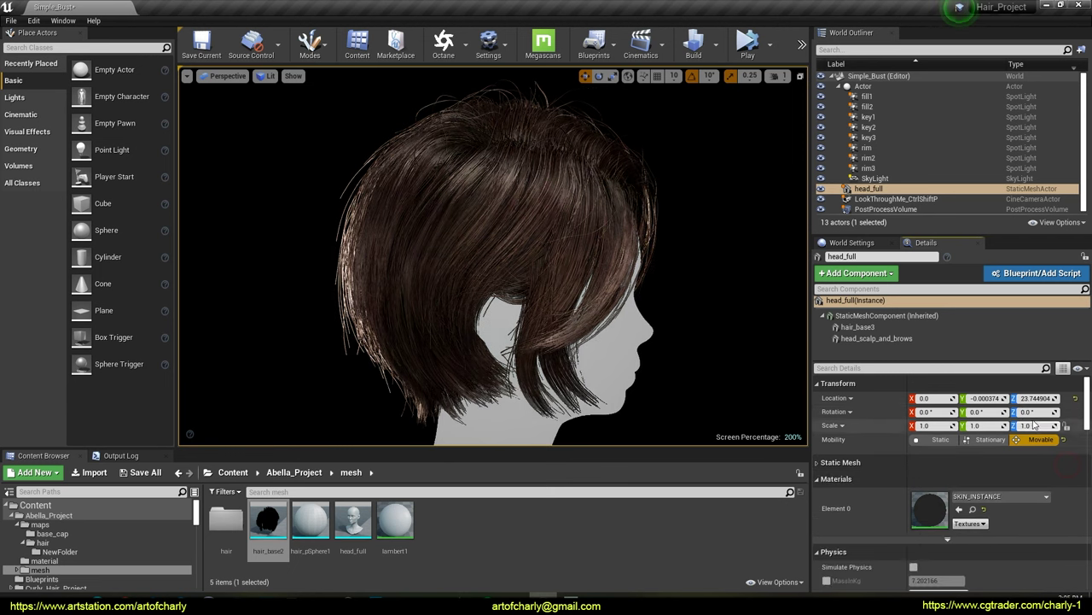
pyautogui.moveTo(1026, 412)
pyautogui.mouseDown()
pyautogui.moveTo(1046, 411)
pyautogui.moveTo(1035, 413)
pyautogui.mouseUp()
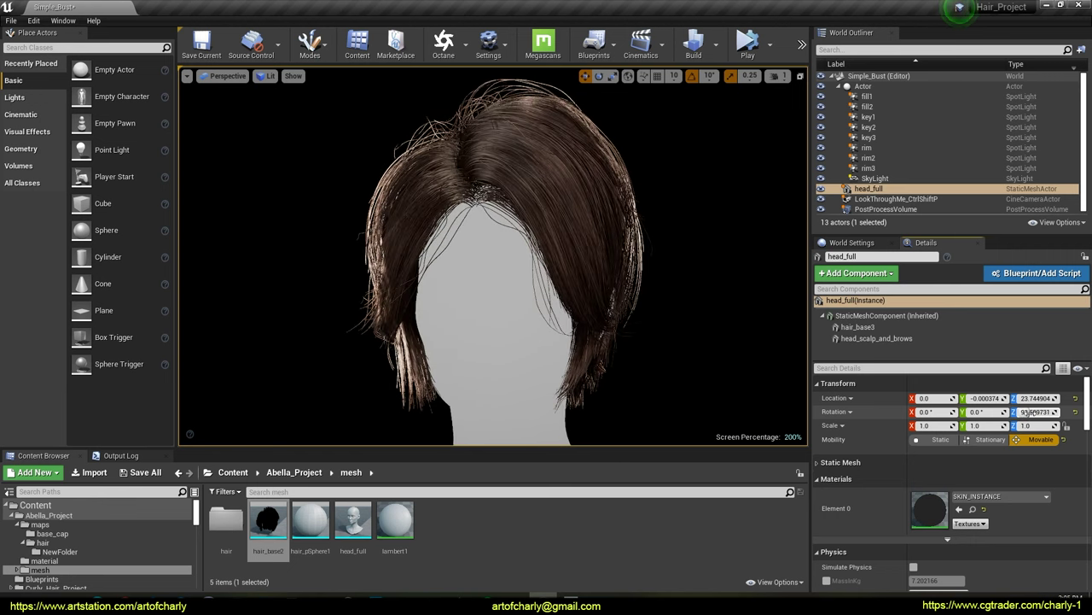
pyautogui.moveTo(1035, 412); pyautogui.dragTo(1035, 413)
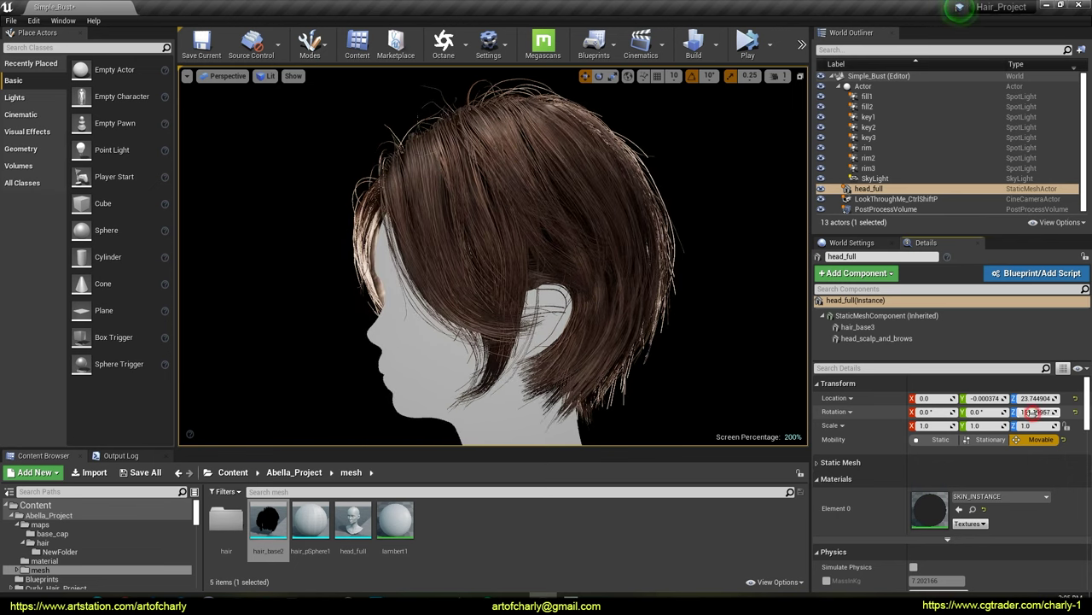
pyautogui.moveTo(1032, 411); pyautogui.dragTo(1047, 412)
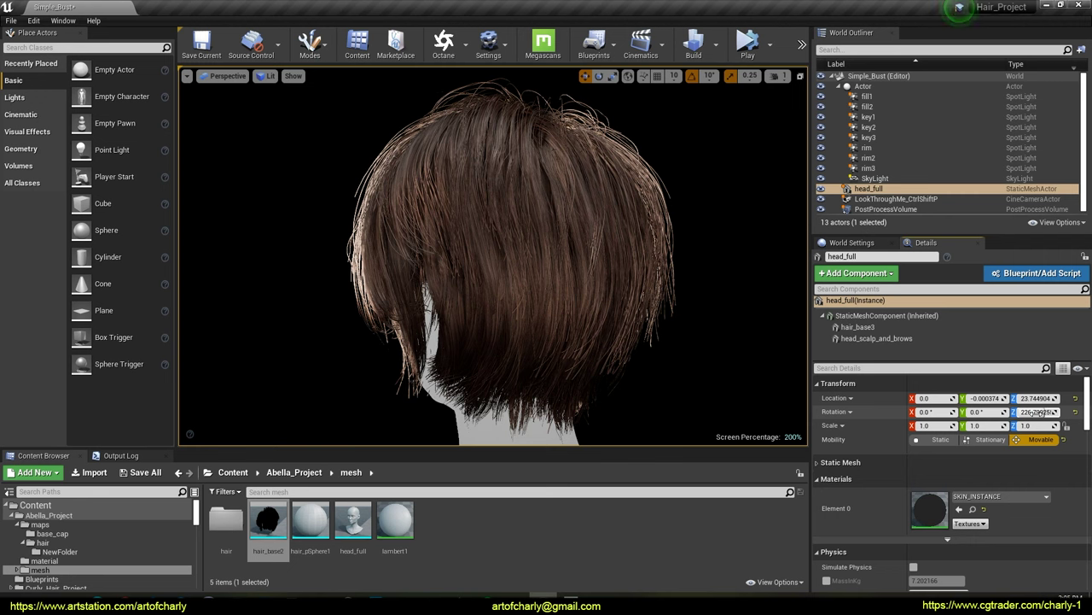
pyautogui.moveTo(1047, 412); pyautogui.dragTo(1047, 413)
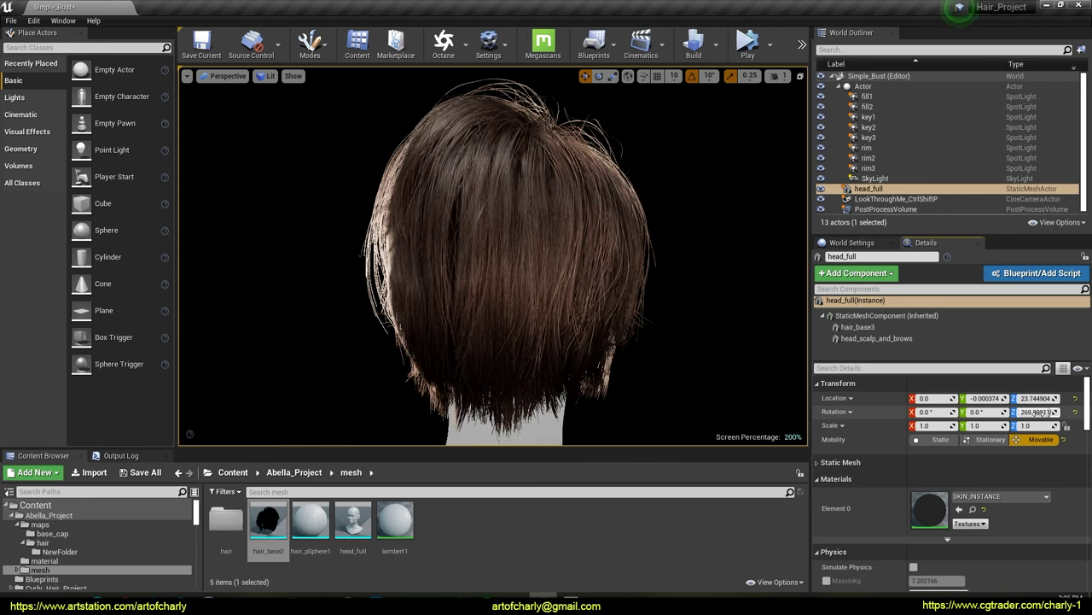
pyautogui.moveTo(1048, 411); pyautogui.dragTo(1058, 412)
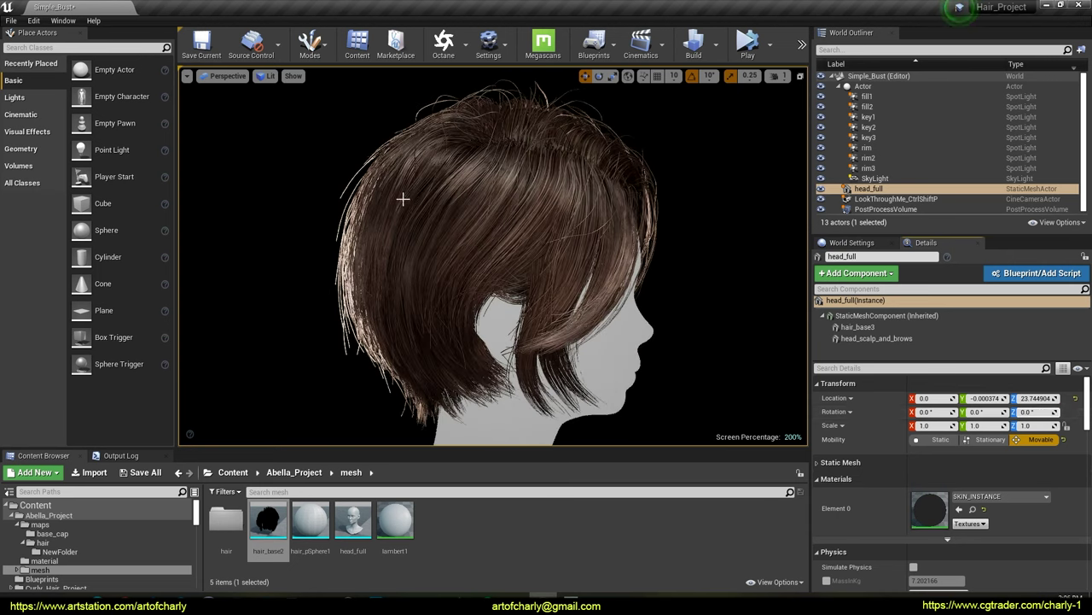
# - Jump the viewport camera to saved Bookmark 2
pyautogui.click(187, 76)
pyautogui.moveTo(209, 270)
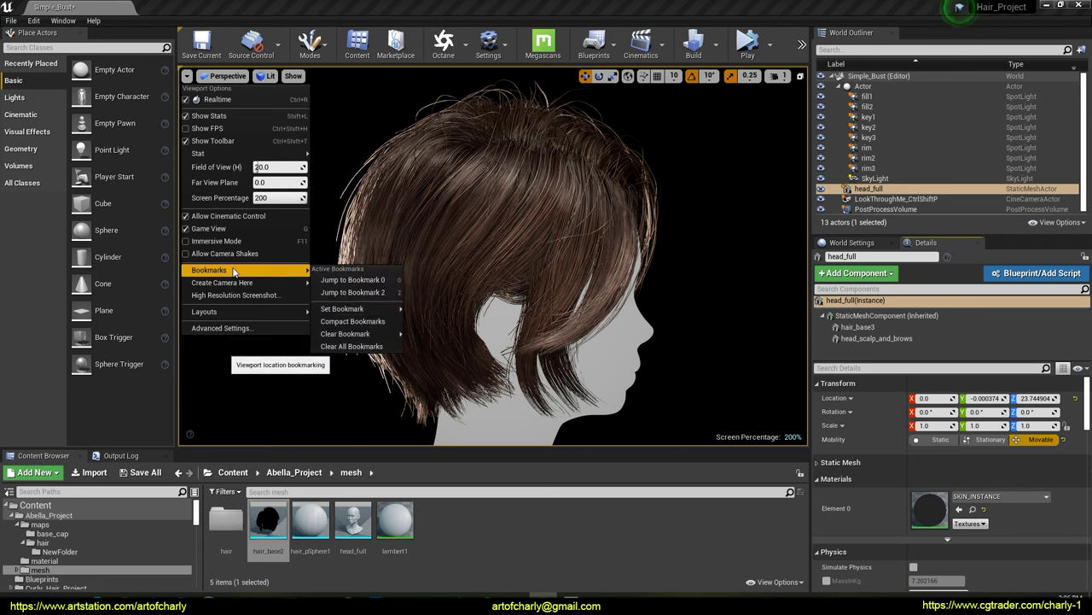
pyautogui.click(384, 292)
pyautogui.click(189, 76)
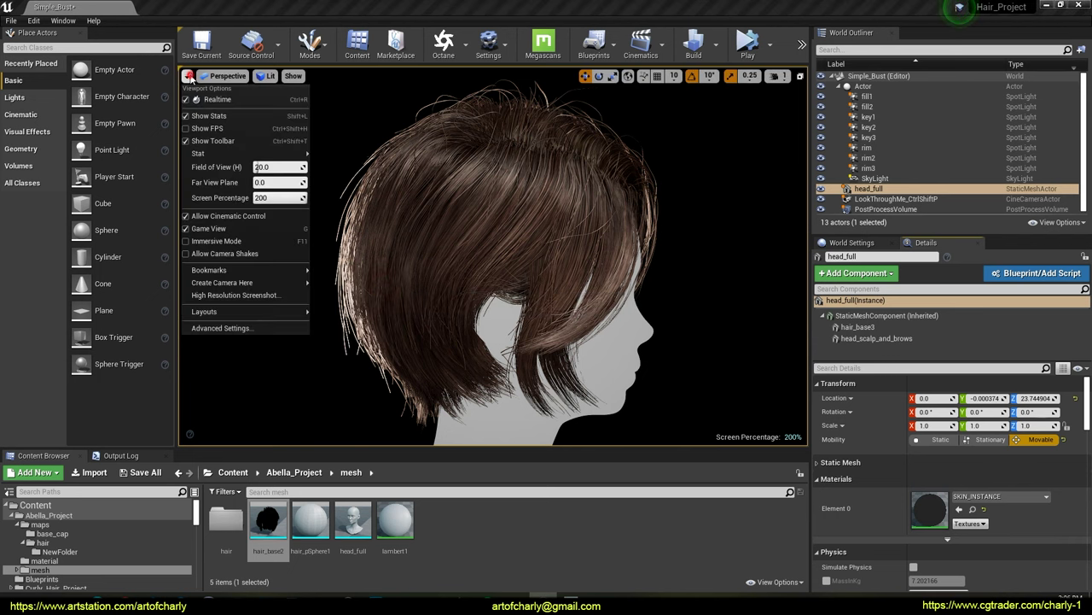
pyautogui.moveTo(221, 270)
pyautogui.click(350, 279)
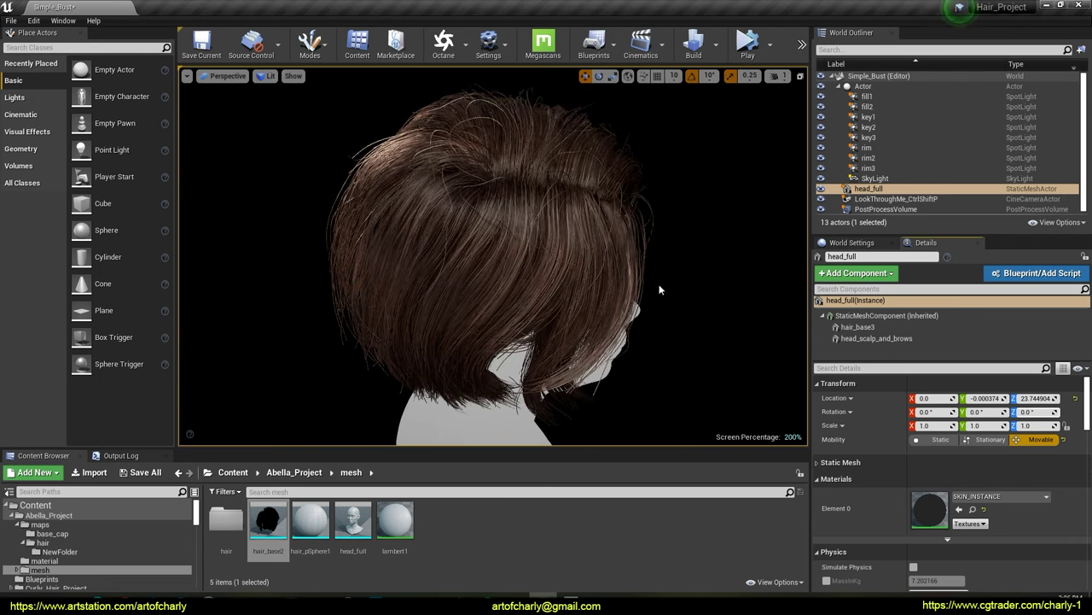
# - Scrub the bust's rotation again, then reset Rotation Z to 0
pyautogui.moveTo(1024, 412); pyautogui.dragTo(1027, 412)
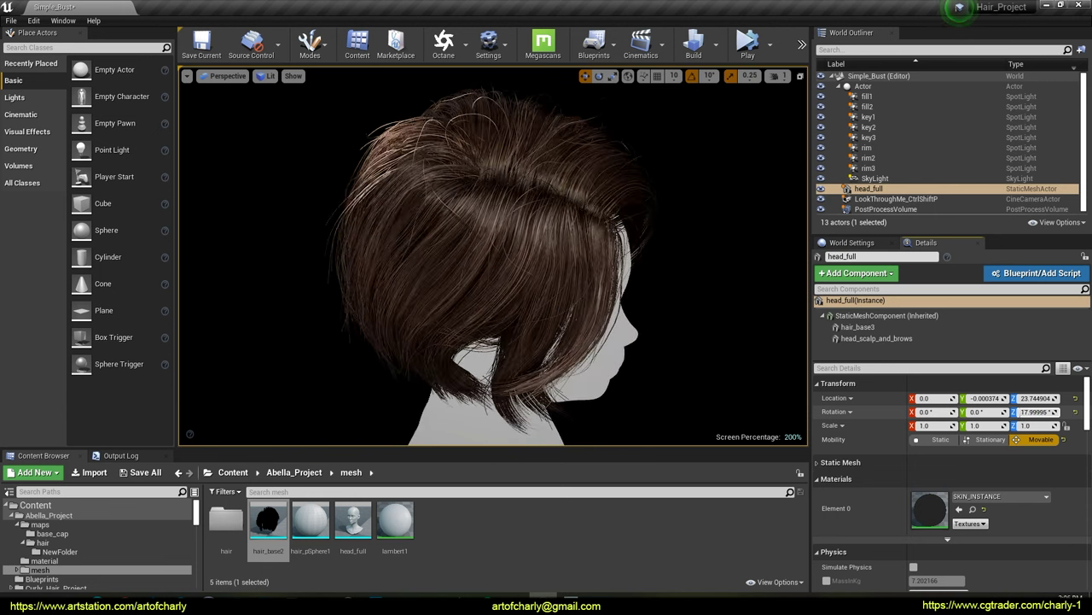
pyautogui.moveTo(1026, 411); pyautogui.dragTo(1050, 411)
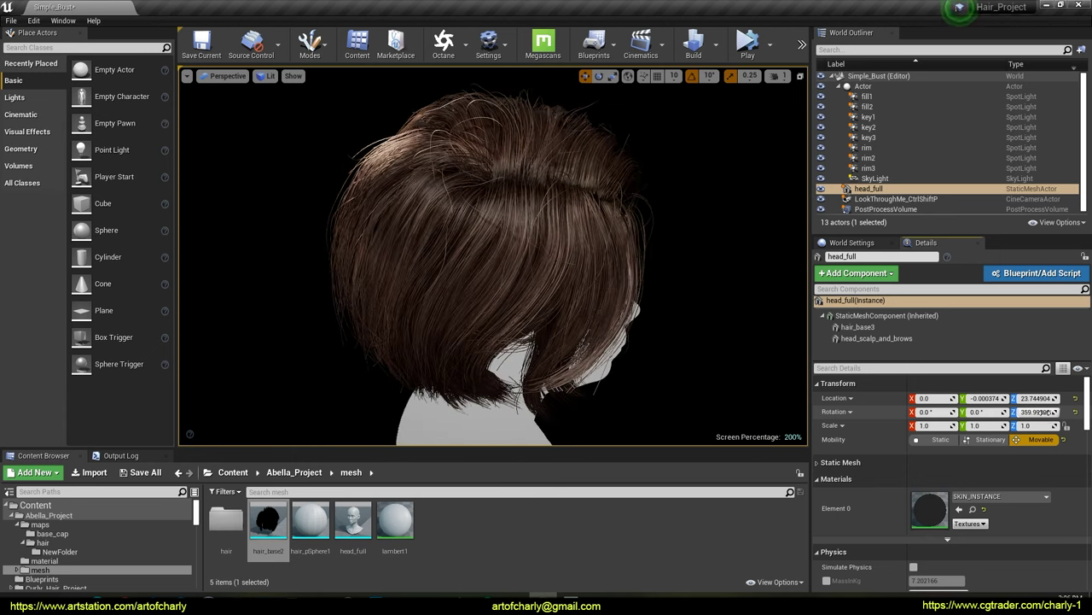
pyautogui.moveTo(1048, 411); pyautogui.dragTo(1036, 412)
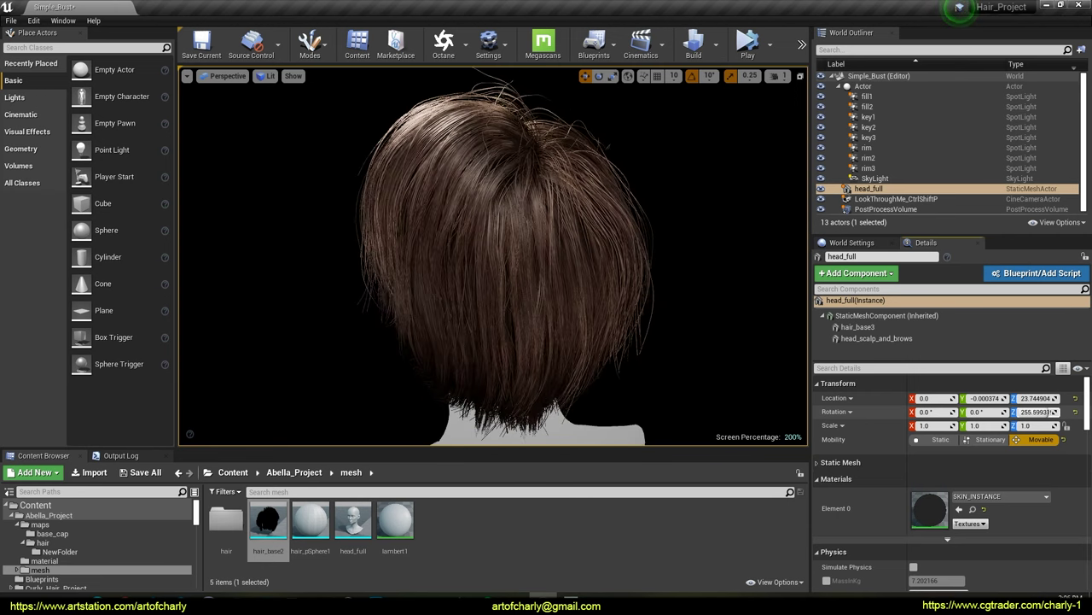
pyautogui.click(1075, 412)
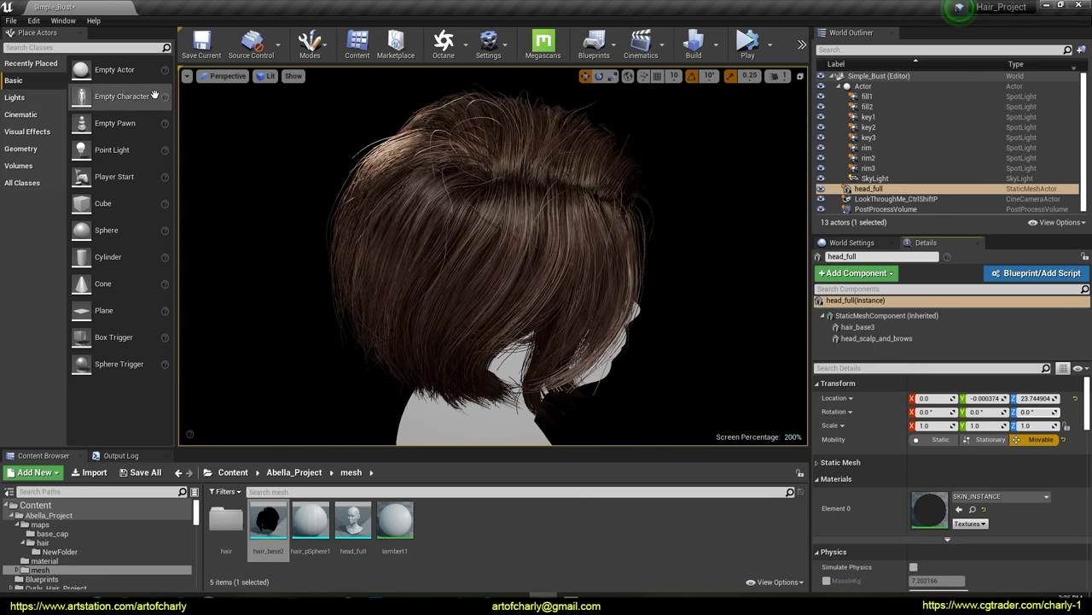
# - Return to the saved side view and select hair_base3 to show hair_base2 and HAIR
pyautogui.click(187, 76)
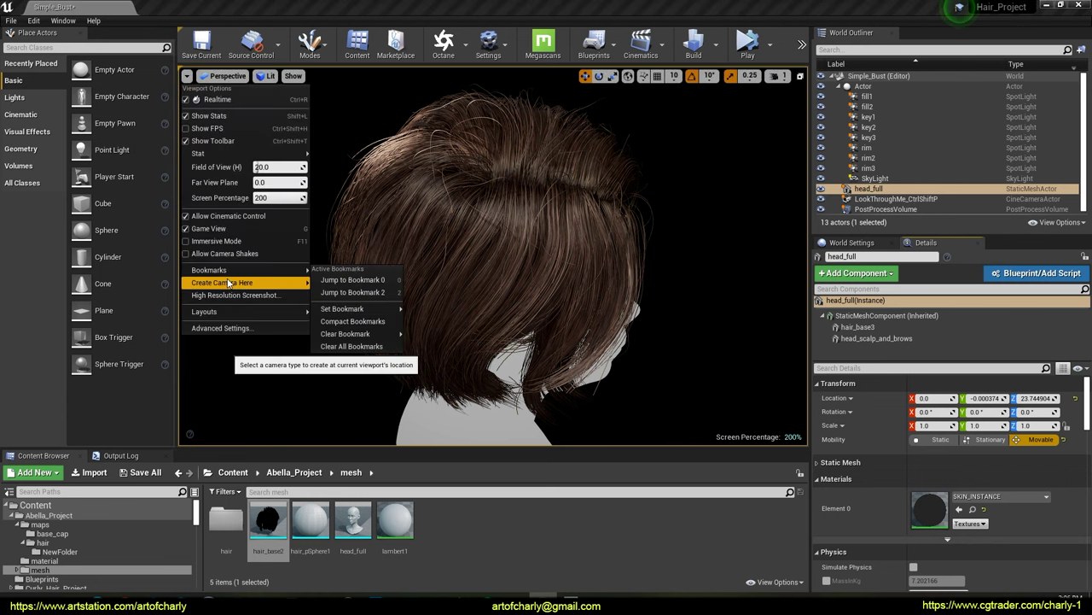
pyautogui.click(365, 295)
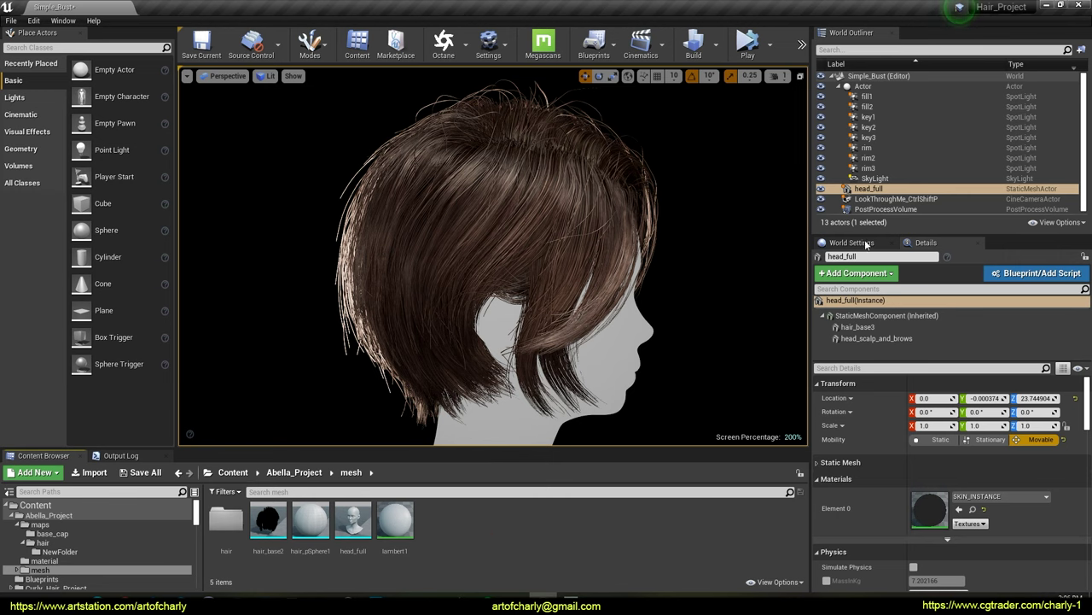
pyautogui.click(867, 332)
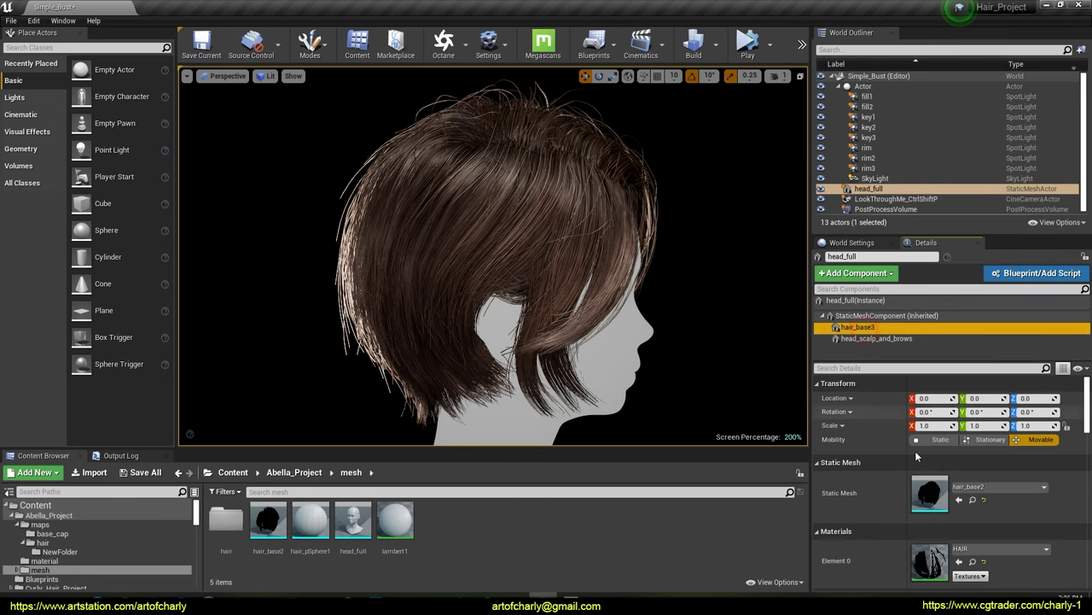
# - Open the HAIR material editor floating over the right-hand panels
pyautogui.doubleClick(930, 563)
pyautogui.moveTo(518, 16)
pyautogui.mouseDown()
pyautogui.moveTo(851, 88)
pyautogui.moveTo(892, 77)
pyautogui.mouseUp()
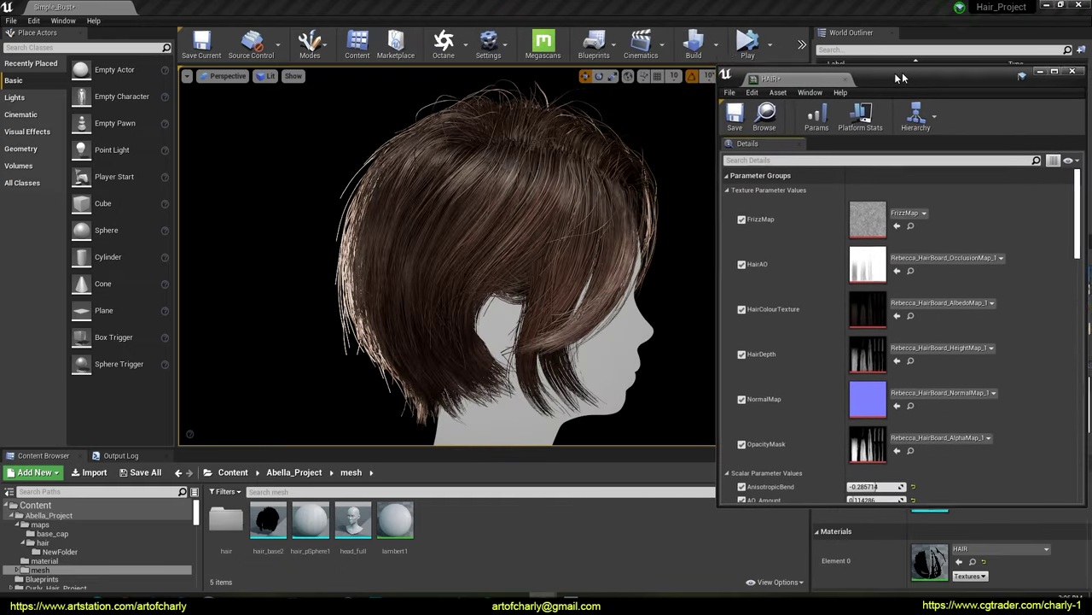
pyautogui.moveTo(1063, 229); pyautogui.dragTo(1063, 282)
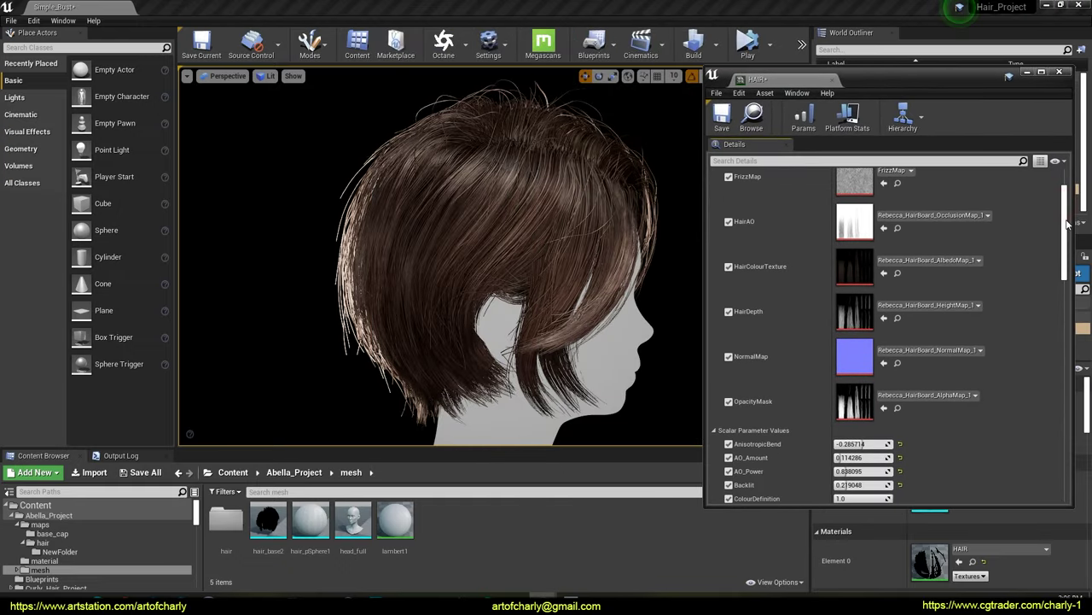
pyautogui.moveTo(1062, 282); pyautogui.dragTo(1050, 362)
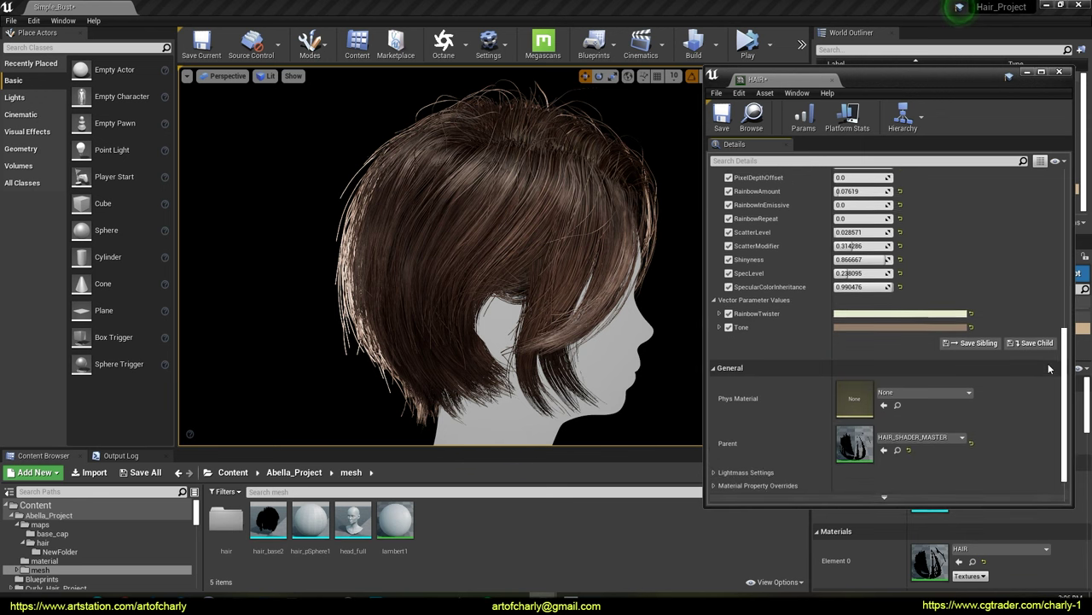
# - Preview pink, red, yellow-green and blue Tone colours, revert to brown, and open hair_base2
pyautogui.click(912, 326)
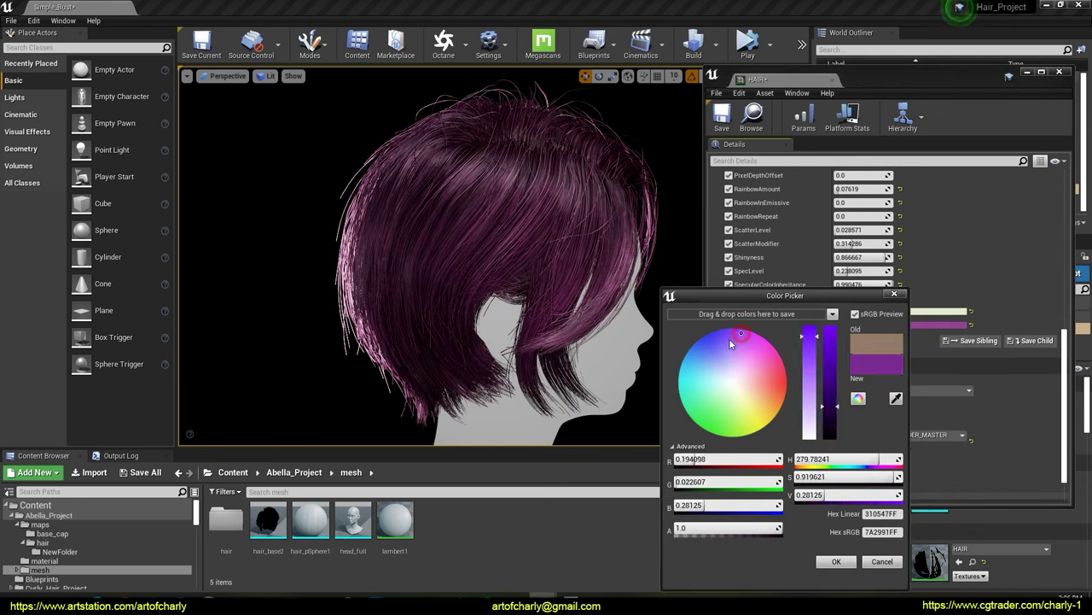
pyautogui.moveTo(730, 343); pyautogui.dragTo(712, 389)
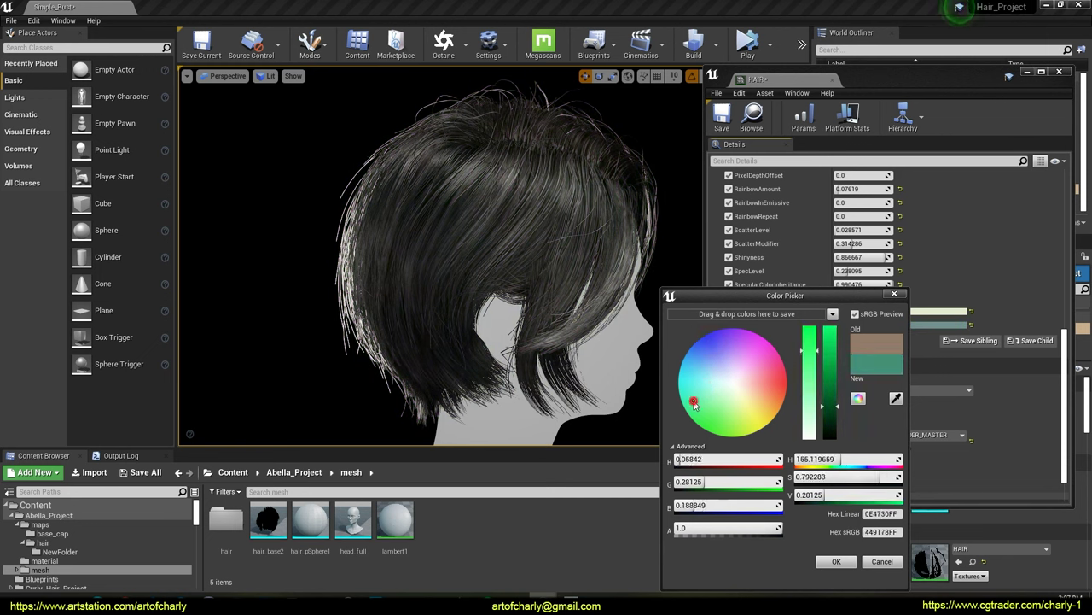
pyautogui.click(780, 375)
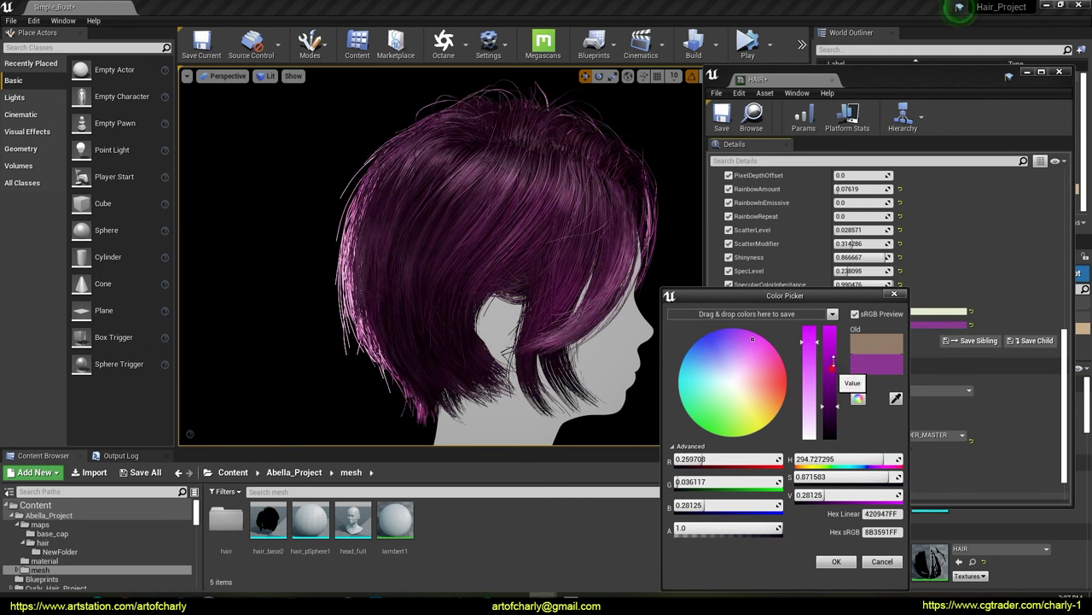
pyautogui.moveTo(773, 392); pyautogui.dragTo(732, 424)
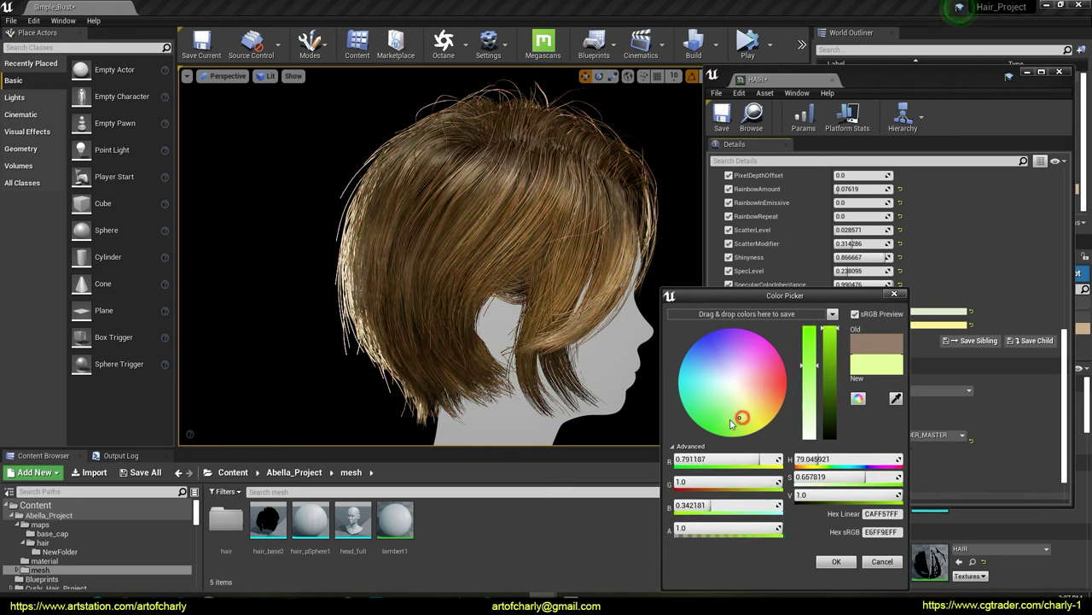
pyautogui.moveTo(697, 391); pyautogui.dragTo(722, 347)
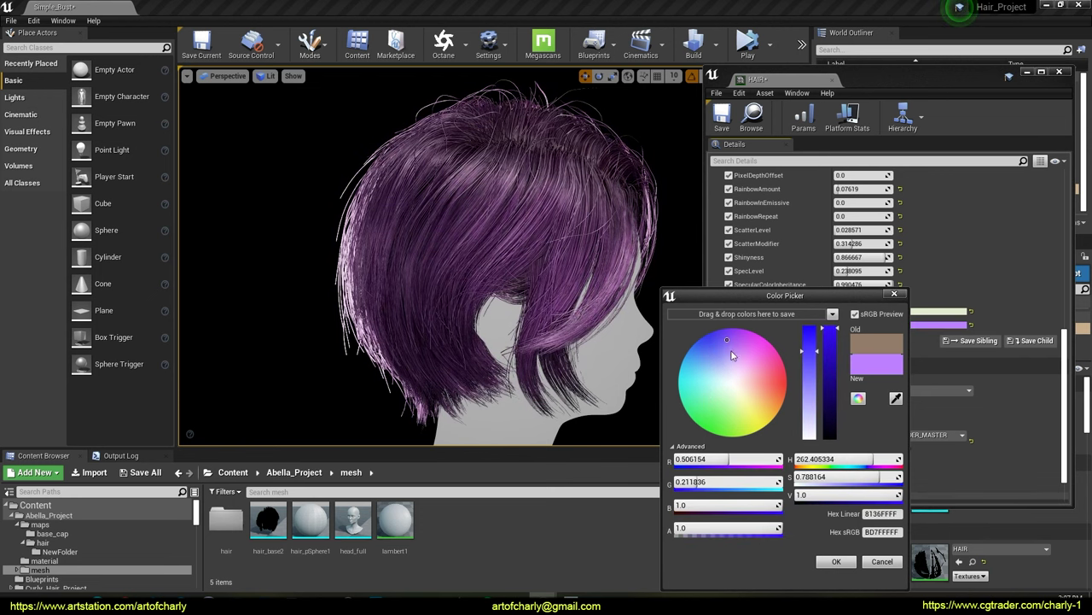
pyautogui.click(879, 562)
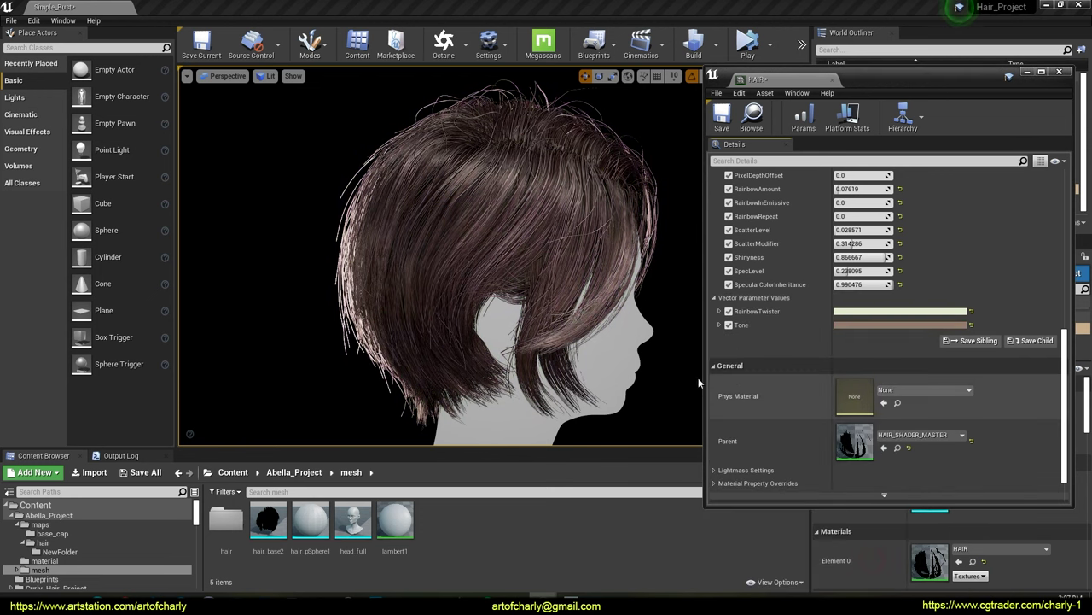
pyautogui.click(1059, 72)
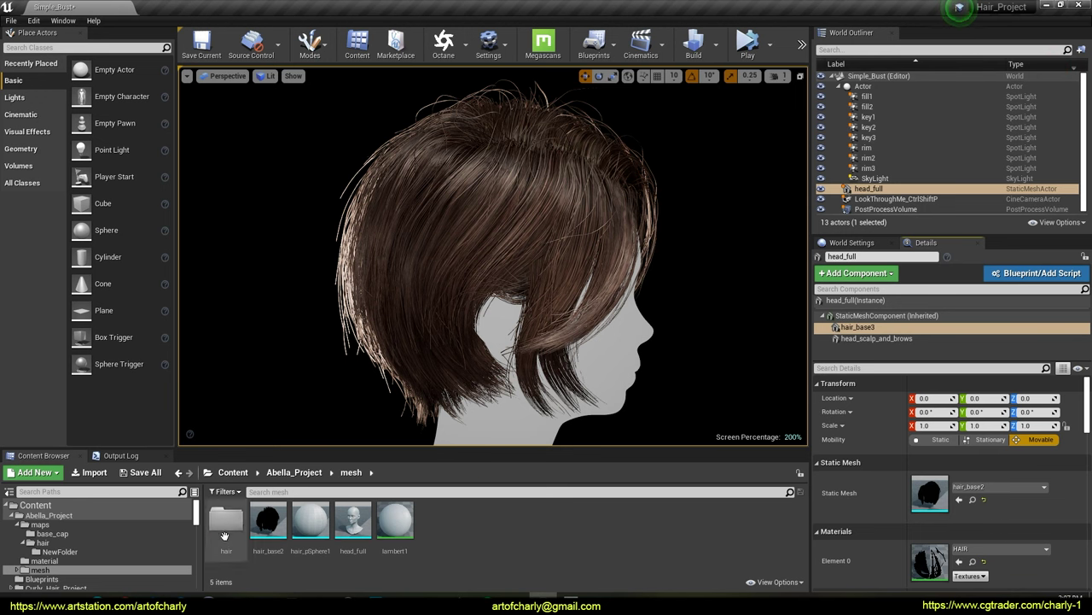
pyautogui.doubleClick(267, 521)
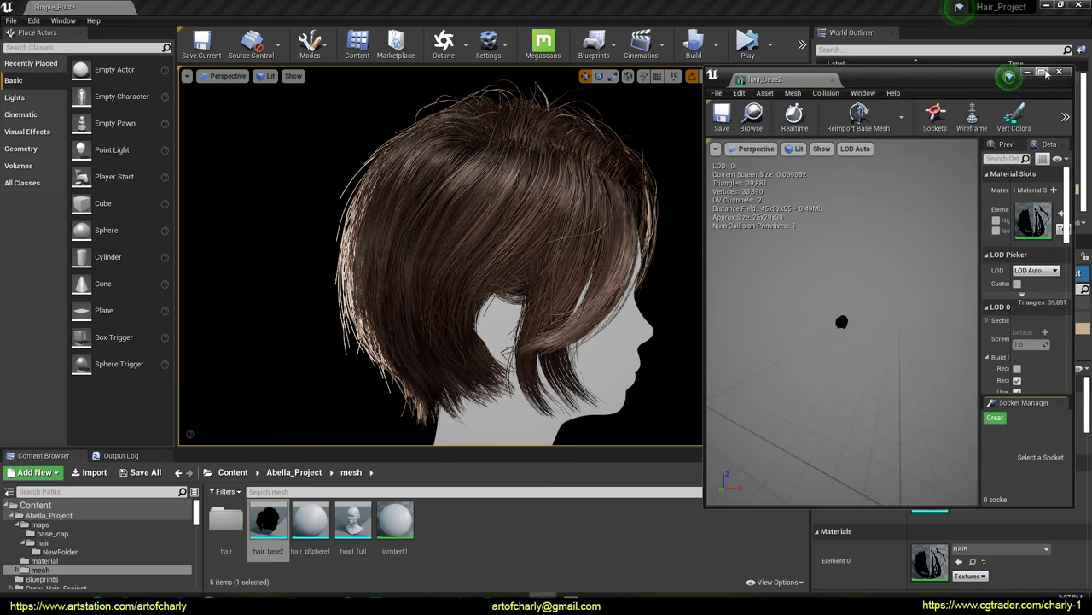
# - Maximize the Static Mesh Editor and switch to manual exposure with a higher EV100
pyautogui.click(1043, 73)
pyautogui.click(83, 75)
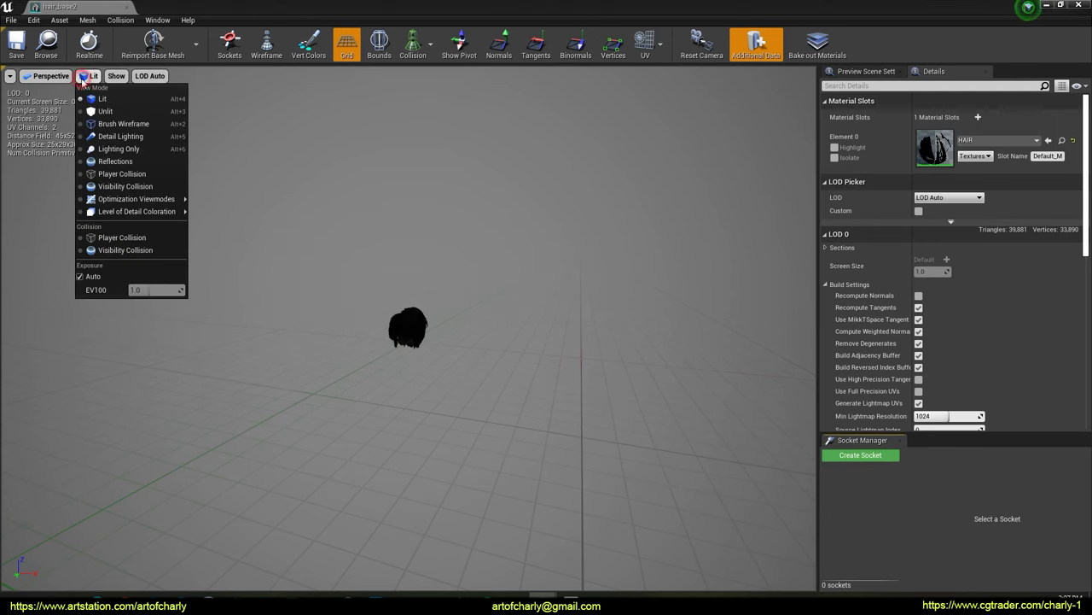
pyautogui.click(81, 277)
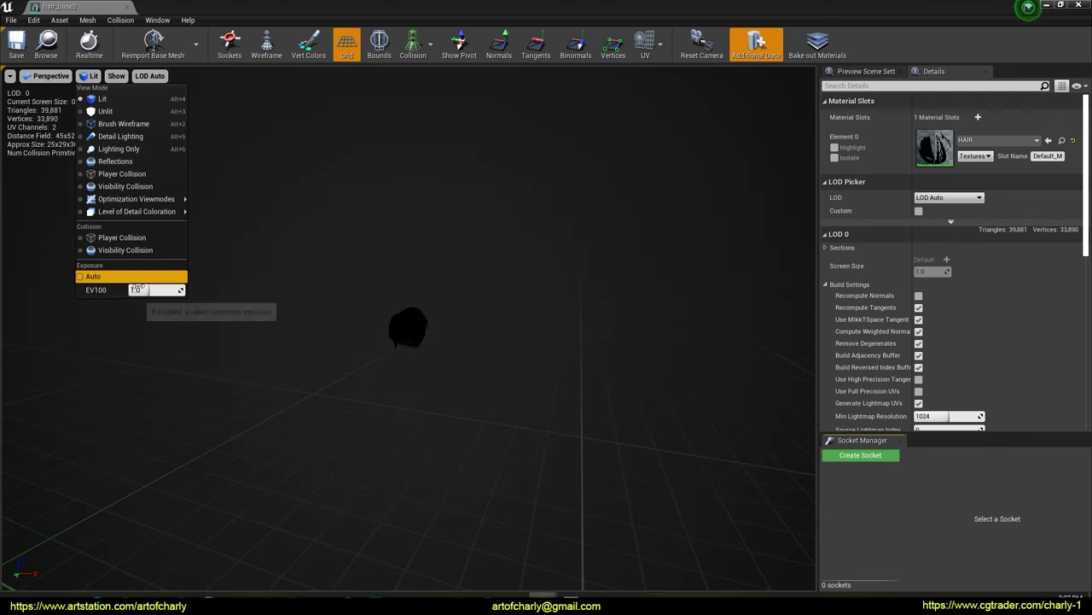
pyautogui.moveTo(148, 287); pyautogui.dragTo(175, 287)
pyautogui.click(339, 299)
# - Zoom in on the hair, raise EV100 further, and orbit around to its back
pyautogui.moveTo(339, 299)
pyautogui.mouseDown()
pyautogui.moveTo(342, 358)
pyautogui.moveTo(389, 363)
pyautogui.moveTo(397, 274)
pyautogui.mouseUp()
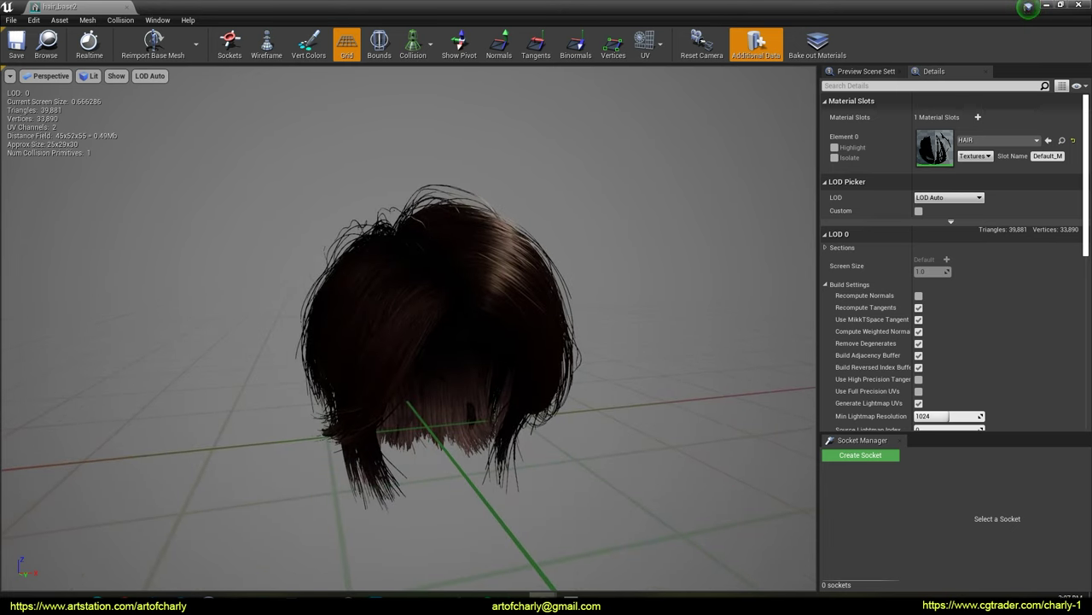
pyautogui.moveTo(341, 297); pyautogui.dragTo(341, 273, button='right')
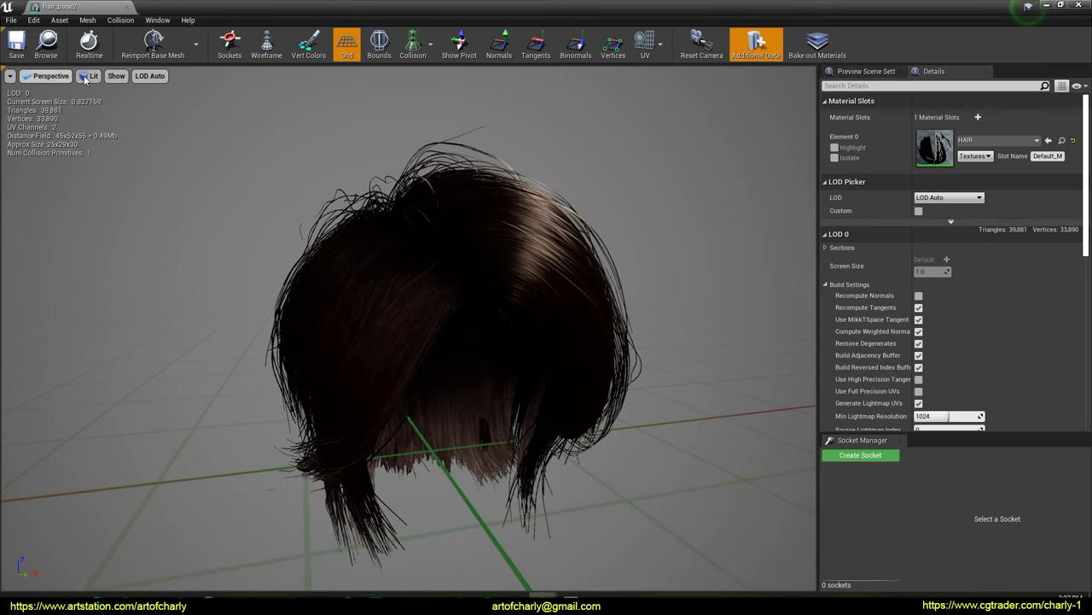
pyautogui.click(85, 78)
pyautogui.moveTo(136, 199)
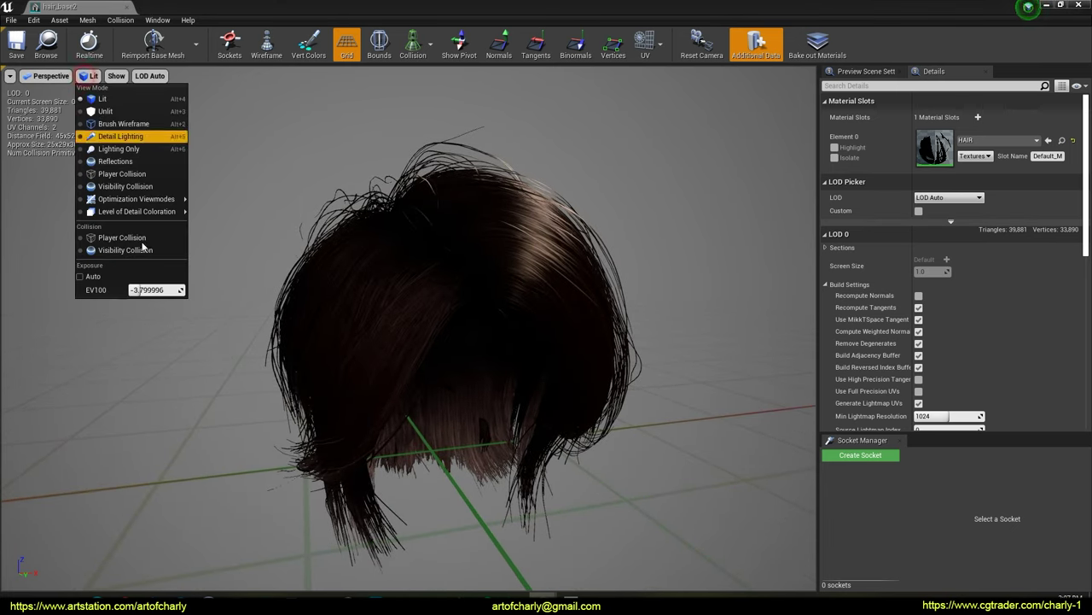
pyautogui.moveTo(142, 290); pyautogui.dragTo(145, 291)
pyautogui.moveTo(592, 363); pyautogui.dragTo(512, 367)
pyautogui.moveTo(500, 319)
pyautogui.mouseDown()
pyautogui.moveTo(461, 321)
pyautogui.moveTo(461, 359)
pyautogui.moveTo(512, 342)
pyautogui.moveTo(580, 342)
pyautogui.moveTo(597, 367)
pyautogui.moveTo(632, 358)
pyautogui.mouseUp()
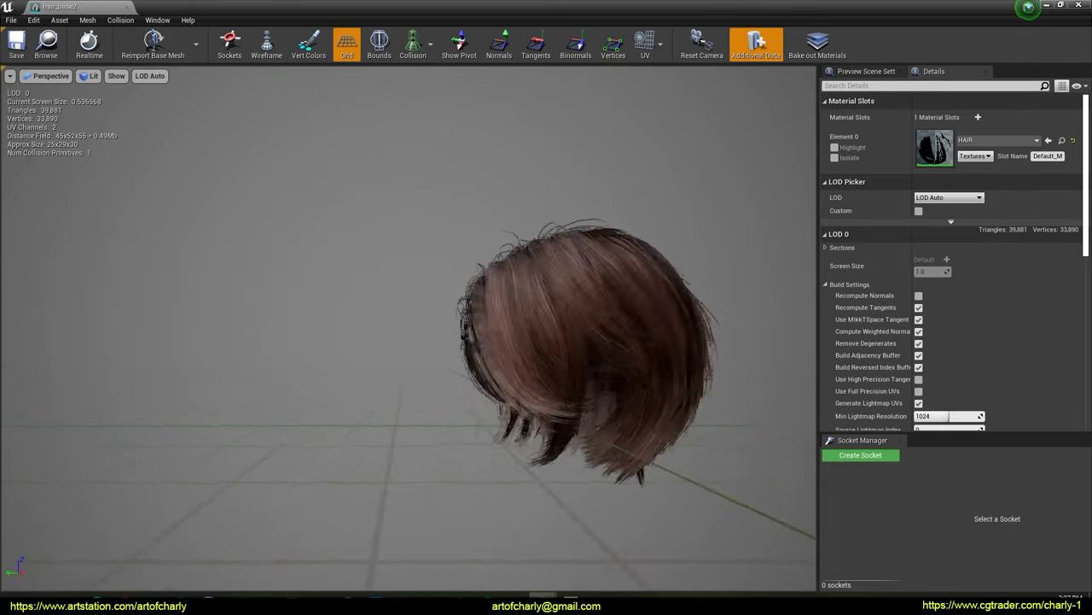
pyautogui.moveTo(632, 358); pyautogui.dragTo(564, 329)
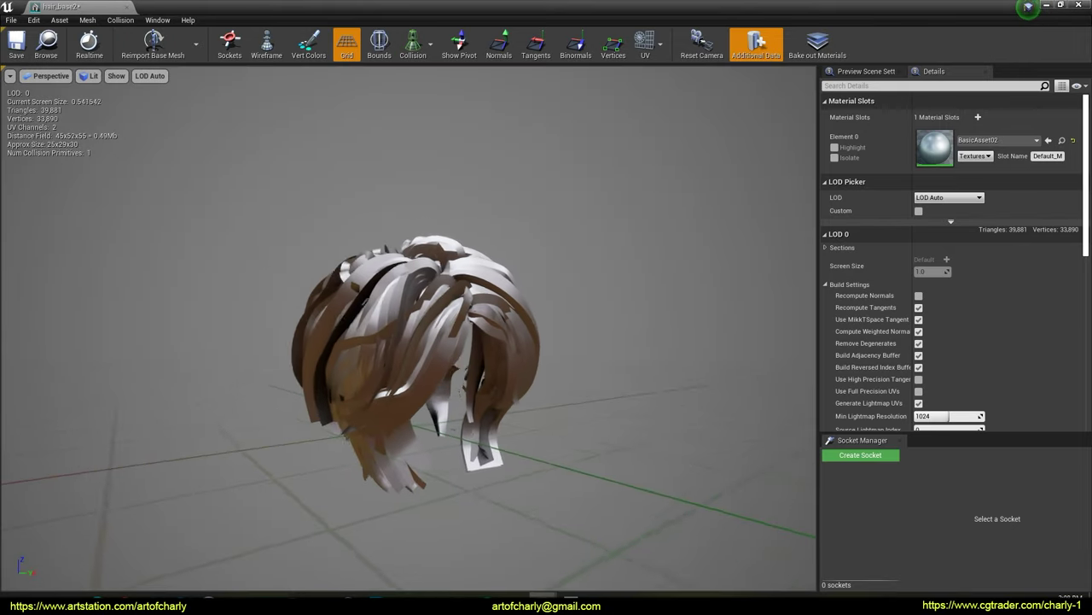
# - Orbit to view the hair mesh from a lower back angle
pyautogui.moveTo(410, 342)
pyautogui.mouseDown()
pyautogui.moveTo(546, 341)
pyautogui.moveTo(580, 376)
pyautogui.moveTo(683, 376)
pyautogui.mouseUp()
# - Unhide the hair cards around the head, then hide the base1 layer
pyautogui.moveTo(380, 305); pyautogui.dragTo(426, 305)
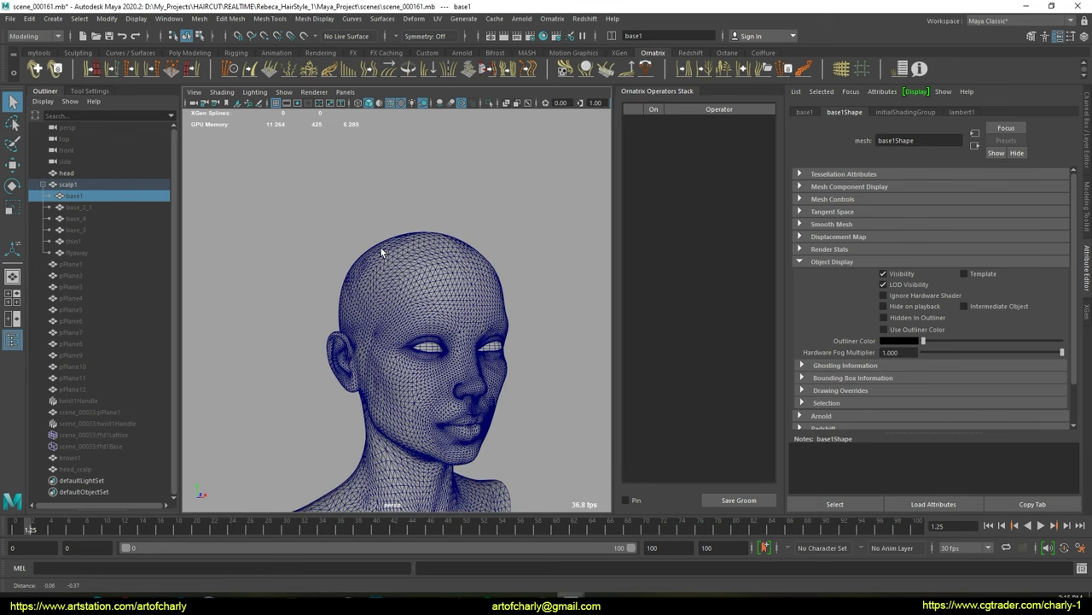
pyautogui.hotkey('ctrl', 'shift', 'h')
pyautogui.click(293, 234)
pyautogui.moveTo(303, 240)
pyautogui.keyDown('alt'); pyautogui.mouseDown()
pyautogui.moveTo(522, 254)
pyautogui.moveTo(443, 277)
pyautogui.moveTo(131, 272)
pyautogui.mouseUp(); pyautogui.keyUp('alt')
pyautogui.click(77, 207)
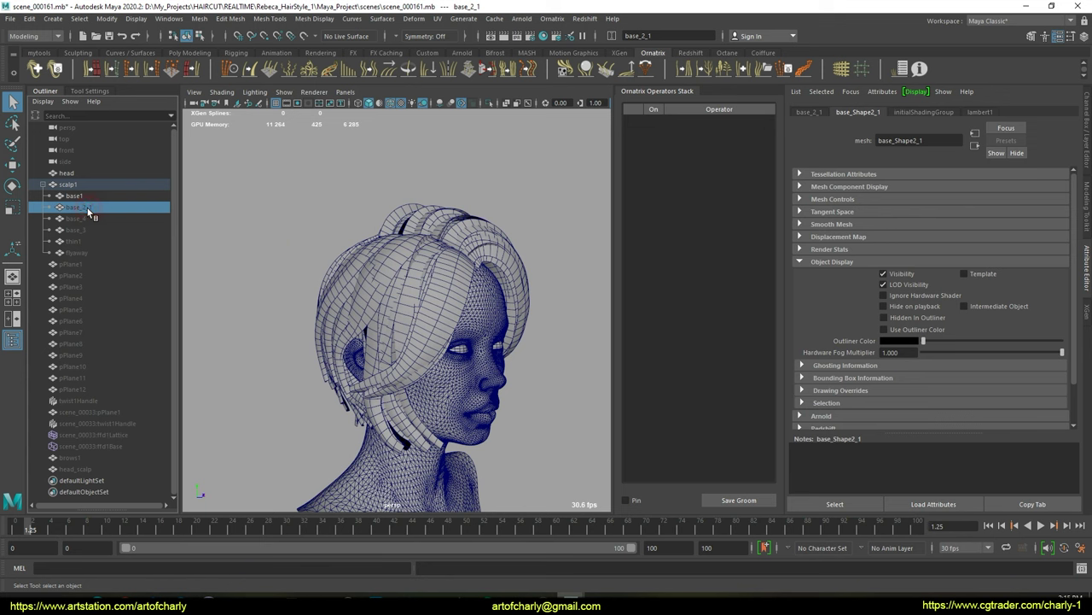
pyautogui.click(76, 196)
pyautogui.hotkey('ctrl', 'h')
# - Inspect the base_2_1 cards from the back of the head, then hide them
pyautogui.click(83, 207)
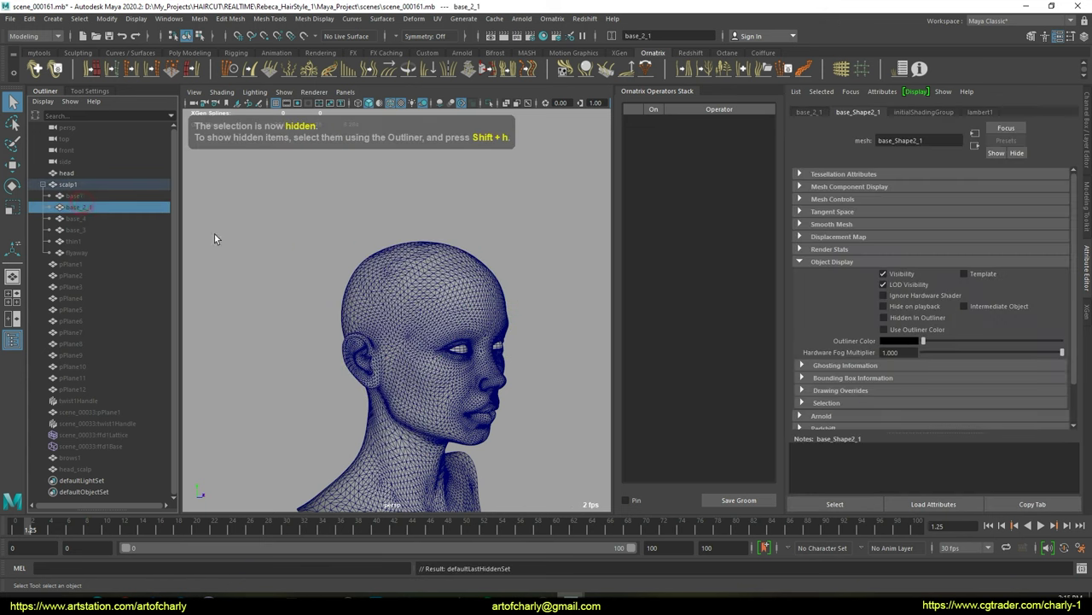
pyautogui.keyDown('alt'); pyautogui.moveTo(313, 324); pyautogui.dragTo(557, 280); pyautogui.keyUp('alt')
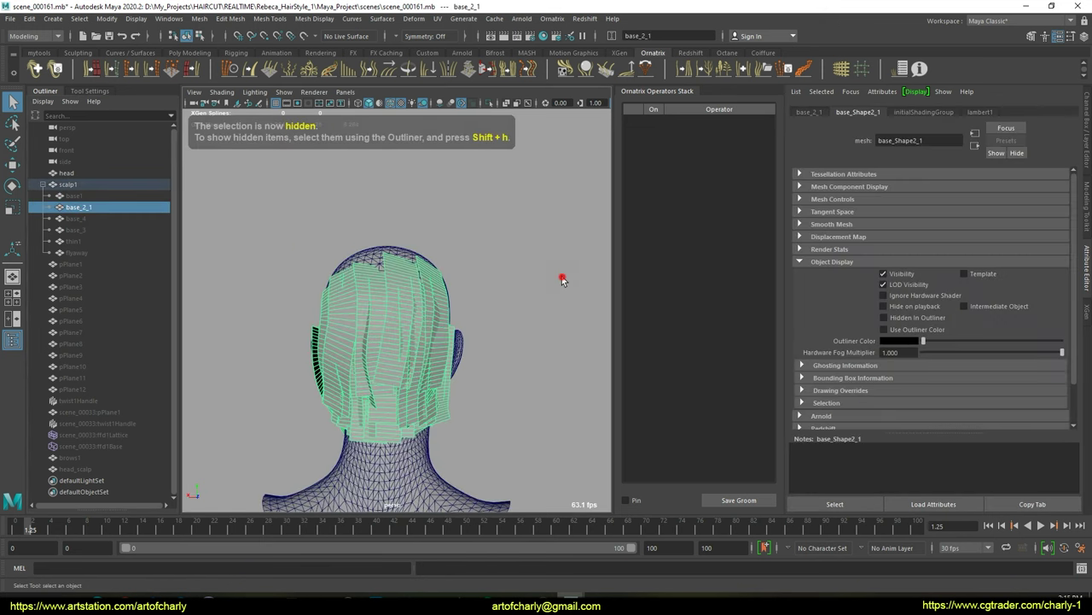
pyautogui.click(556, 280)
pyautogui.moveTo(414, 307)
pyautogui.keyDown('alt'); pyautogui.mouseDown()
pyautogui.moveTo(477, 305)
pyautogui.moveTo(288, 319)
pyautogui.moveTo(465, 322)
pyautogui.mouseUp(); pyautogui.keyUp('alt')
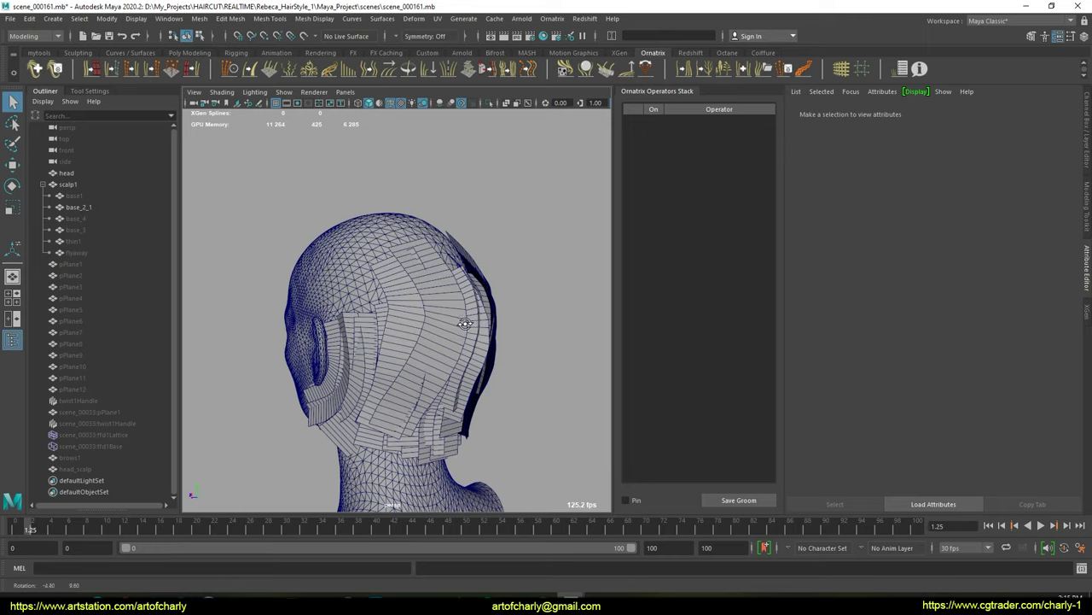
pyautogui.click(87, 208)
pyautogui.hotkey('ctrl', 'h')
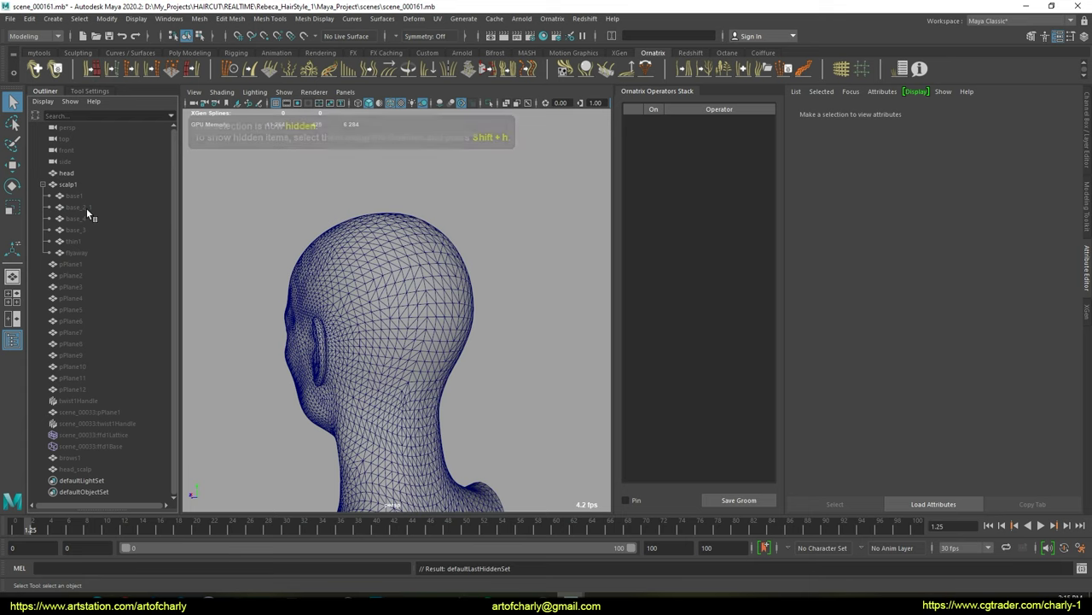
# - Inspect and hide the base_4 cards, then show the base_3 layer
pyautogui.click(77, 220)
pyautogui.click(268, 319)
pyautogui.moveTo(268, 319)
pyautogui.keyDown('alt'); pyautogui.mouseDown()
pyautogui.moveTo(256, 282)
pyautogui.moveTo(346, 263)
pyautogui.moveTo(347, 250)
pyautogui.moveTo(383, 298)
pyautogui.moveTo(343, 286)
pyautogui.mouseUp(); pyautogui.keyUp('alt')
pyautogui.click(87, 218)
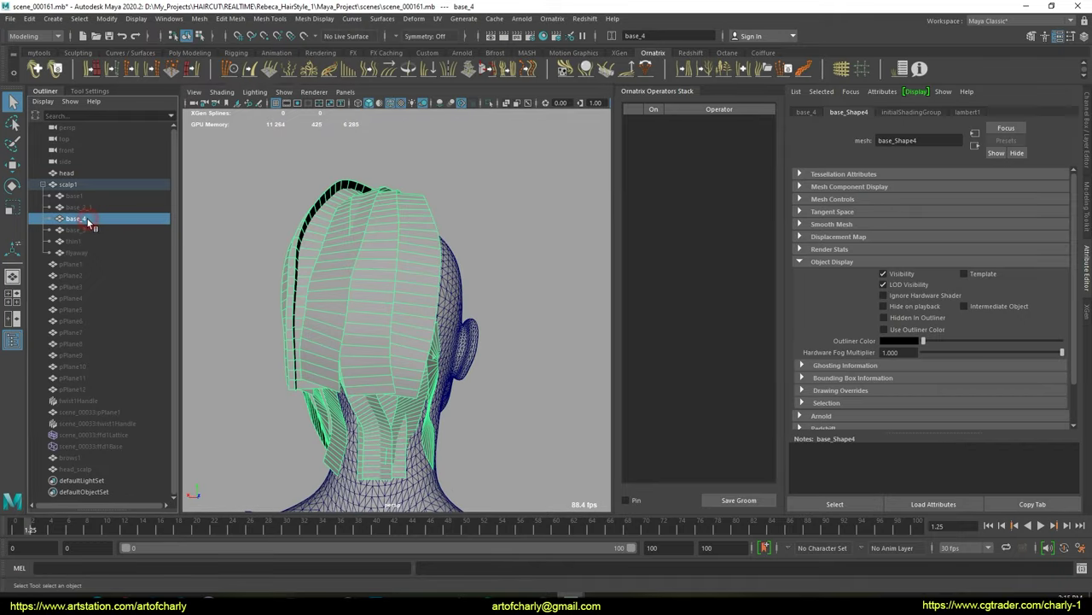
pyautogui.hotkey('ctrl', 'h')
pyautogui.click(76, 228)
pyautogui.hotkey('shift', 'h')
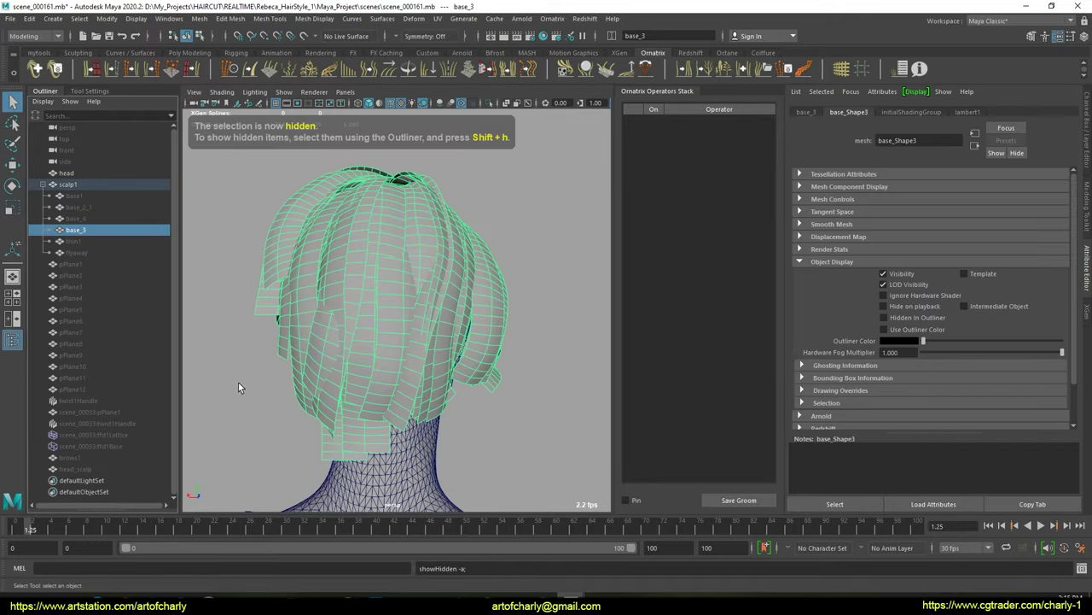
# - View base_3 from above and behind, hide it, and show the thin1 layer
pyautogui.click(239, 383)
pyautogui.moveTo(253, 332)
pyautogui.keyDown('alt'); pyautogui.mouseDown()
pyautogui.moveTo(370, 331)
pyautogui.moveTo(436, 364)
pyautogui.moveTo(414, 372)
pyautogui.moveTo(518, 356)
pyautogui.moveTo(426, 316)
pyautogui.moveTo(477, 357)
pyautogui.moveTo(385, 288)
pyautogui.mouseUp(); pyautogui.keyUp('alt')
pyautogui.keyDown('alt'); pyautogui.moveTo(409, 349); pyautogui.dragTo(388, 337); pyautogui.keyUp('alt')
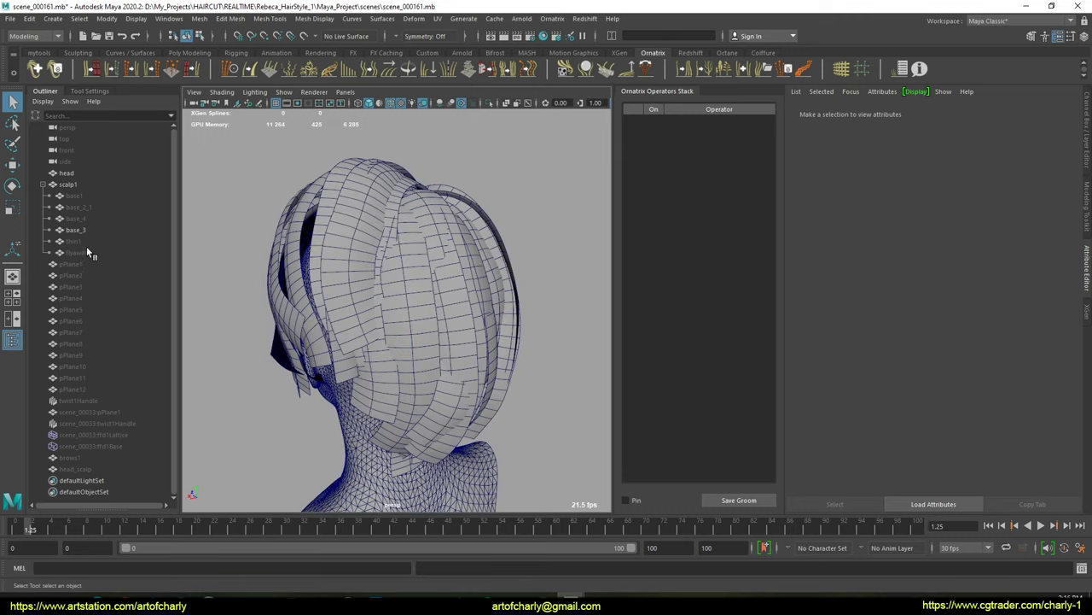
pyautogui.click(75, 230)
pyautogui.hotkey('ctrl', 'h')
pyautogui.click(77, 241)
pyautogui.hotkey('shift', 'h')
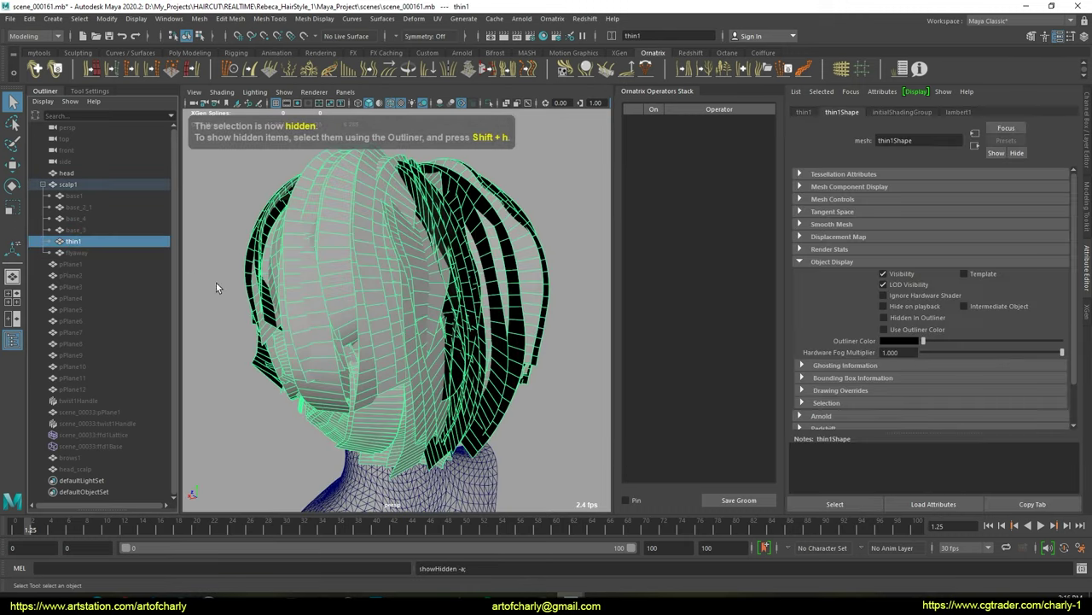
# - View thin1 from a front three-quarter angle, then hide it
pyautogui.click(241, 413)
pyautogui.moveTo(244, 359)
pyautogui.keyDown('alt'); pyautogui.mouseDown()
pyautogui.moveTo(421, 354)
pyautogui.moveTo(365, 346)
pyautogui.mouseUp(); pyautogui.keyUp('alt')
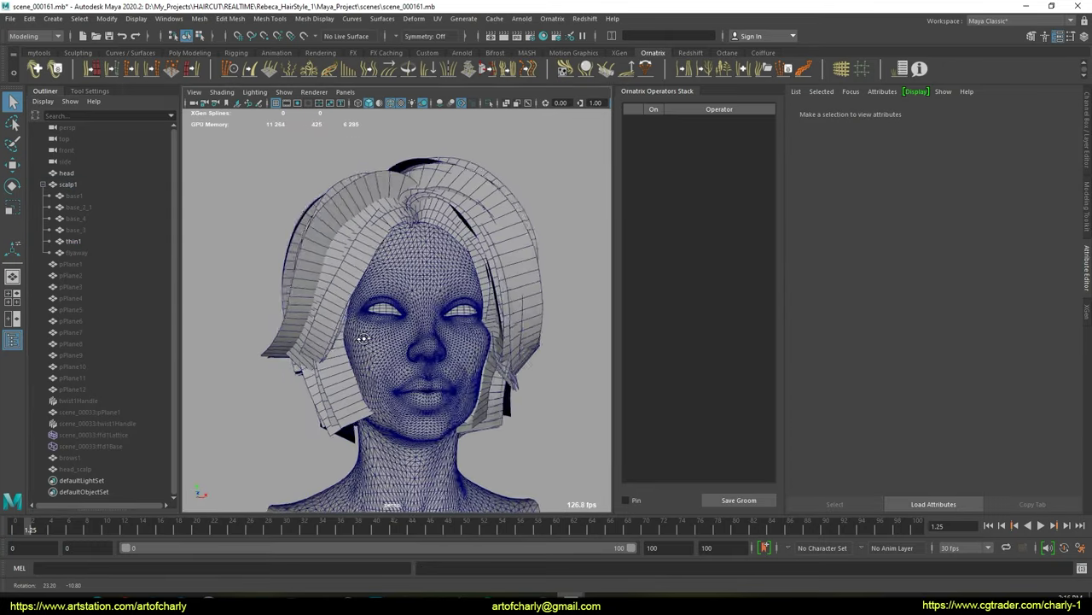
pyautogui.click(73, 242)
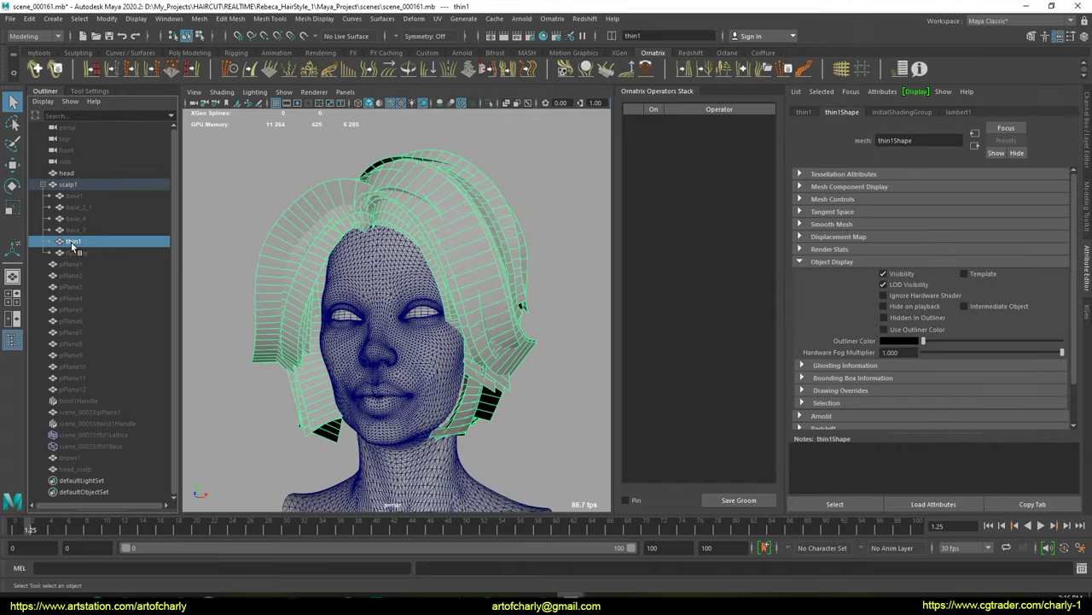
pyautogui.hotkey('ctrl', 'h')
pyautogui.click(86, 252)
# - Inspect the flyaway strands, hide them, and show the base1 cards again
pyautogui.moveTo(263, 356)
pyautogui.keyDown('alt'); pyautogui.mouseDown()
pyautogui.moveTo(434, 360)
pyautogui.moveTo(381, 450)
pyautogui.mouseUp(); pyautogui.keyUp('alt')
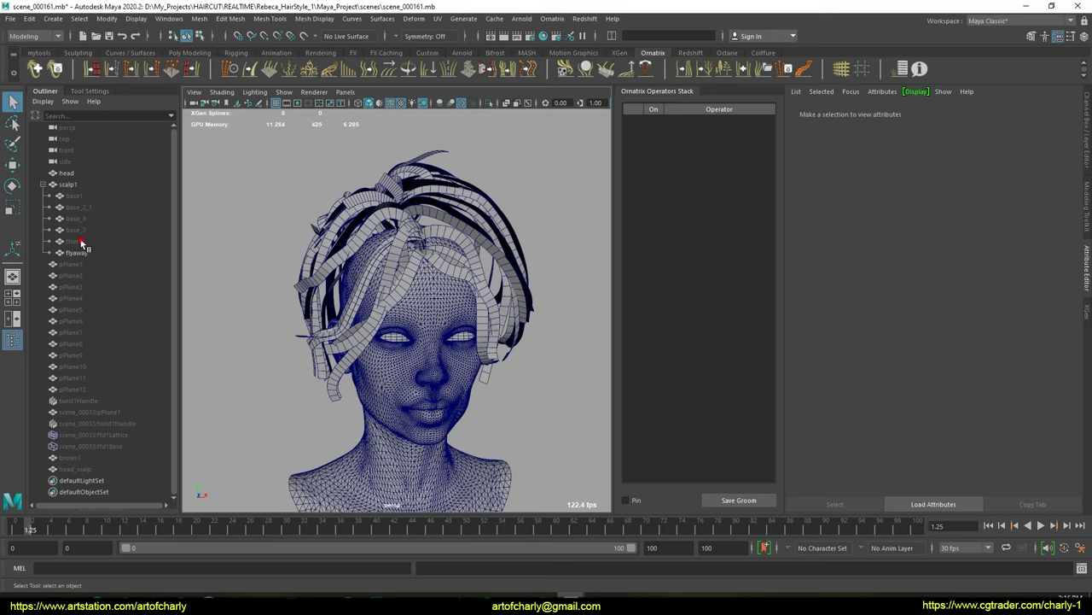
pyautogui.click(82, 243)
pyautogui.click(86, 250)
pyautogui.hotkey('ctrl', 'h')
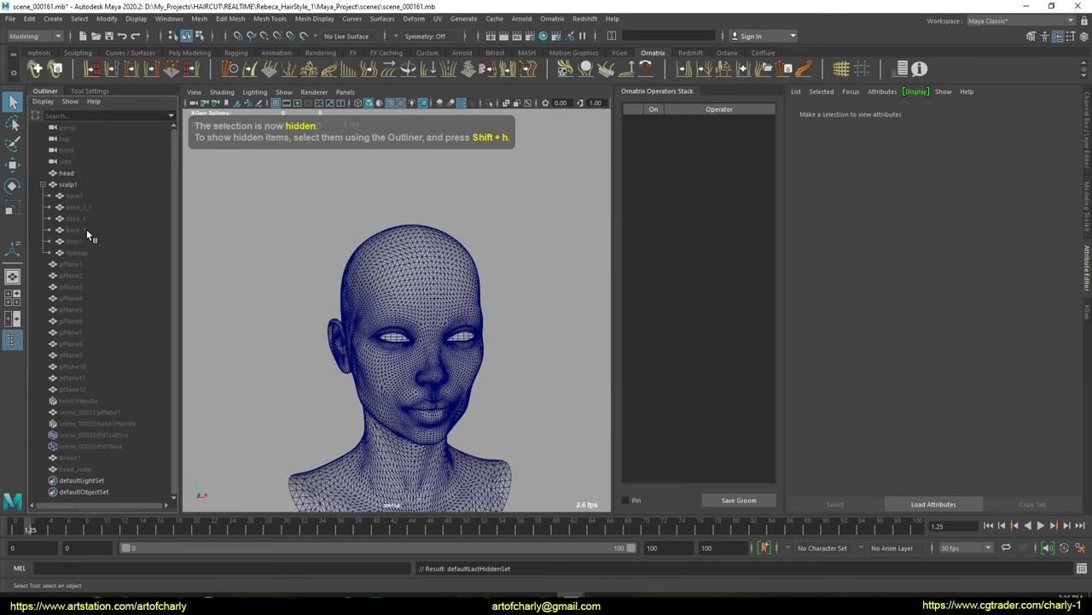
pyautogui.click(76, 195)
pyautogui.hotkey('shift', 'h')
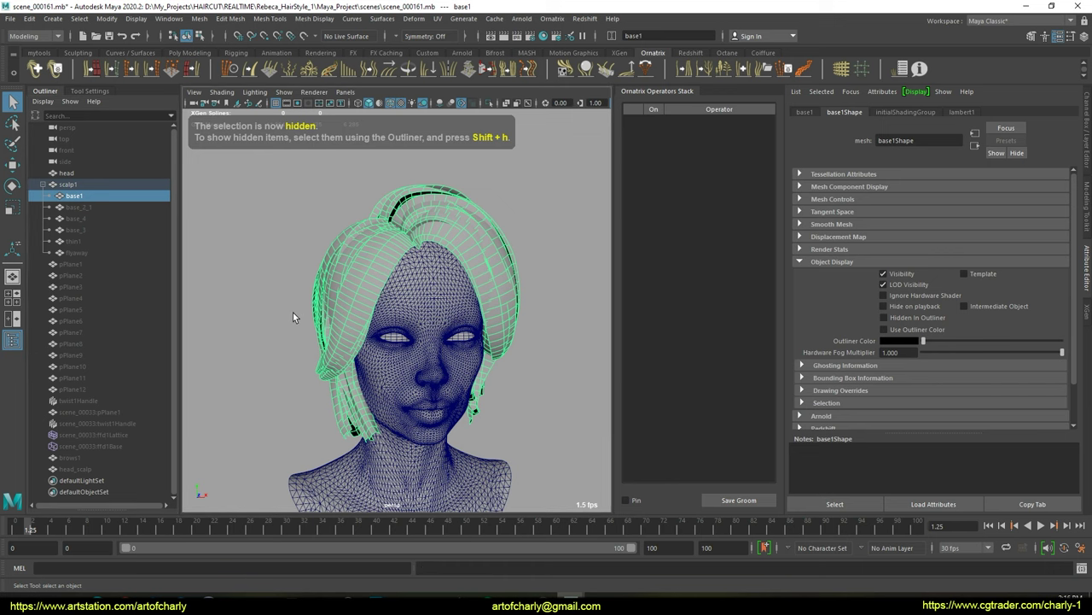
# - Turn on textured shading for the base1 cards with the wireframe overlay removed
pyautogui.press('6')
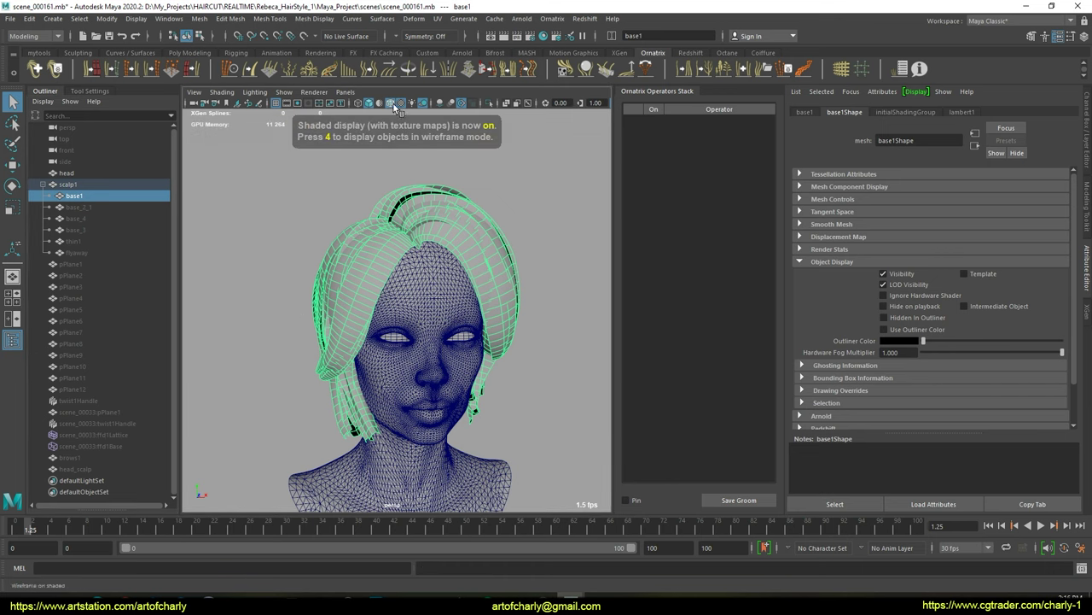
pyautogui.click(395, 106)
pyautogui.click(550, 217)
pyautogui.click(450, 232)
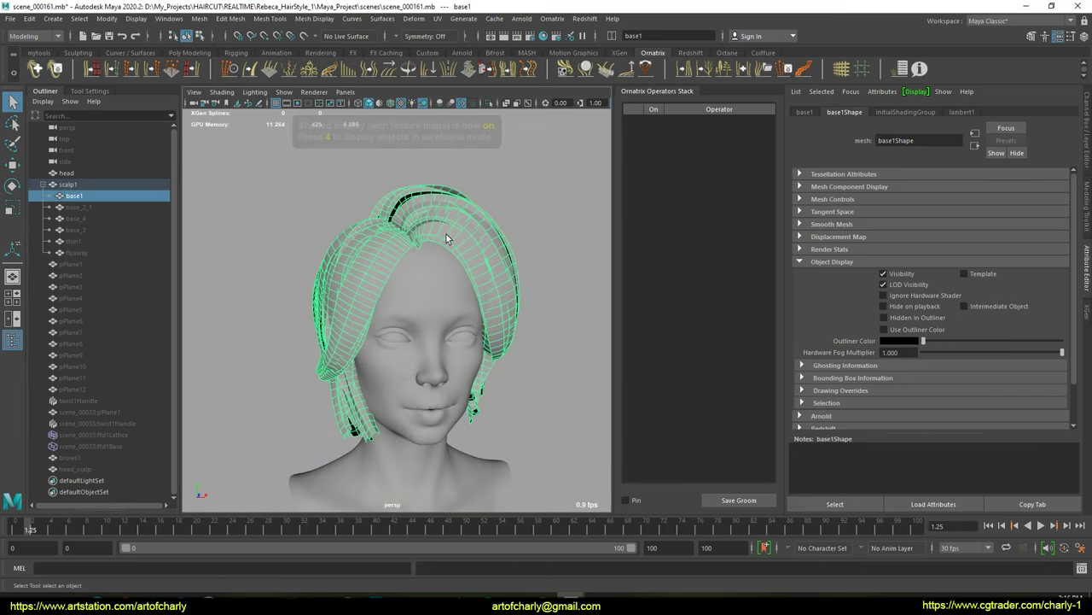
pyautogui.press('6')
pyautogui.click(535, 229)
pyautogui.click(481, 236)
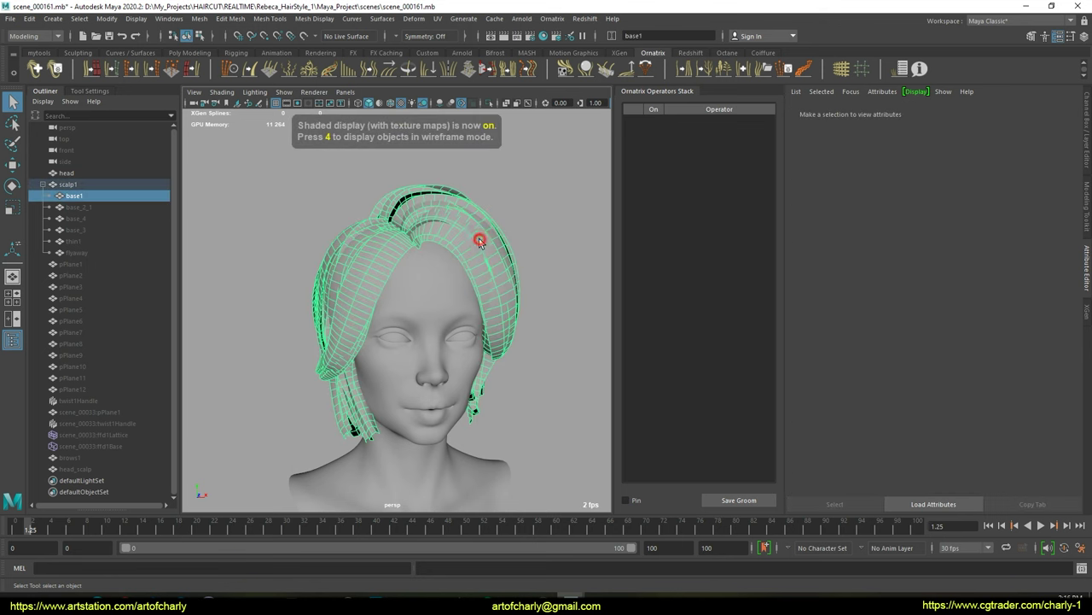
pyautogui.click(546, 221)
pyautogui.keyDown('alt'); pyautogui.moveTo(444, 210); pyautogui.dragTo(373, 307); pyautogui.keyUp('alt')
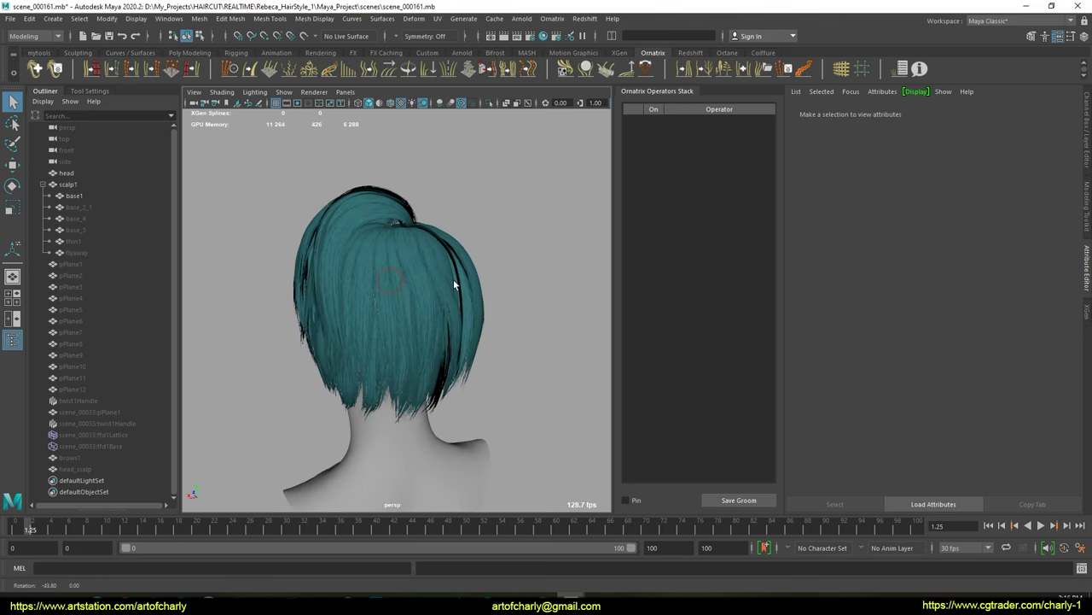
# - Hide the visible hair layer and bring base_2_1 into view instead
pyautogui.click(71, 207)
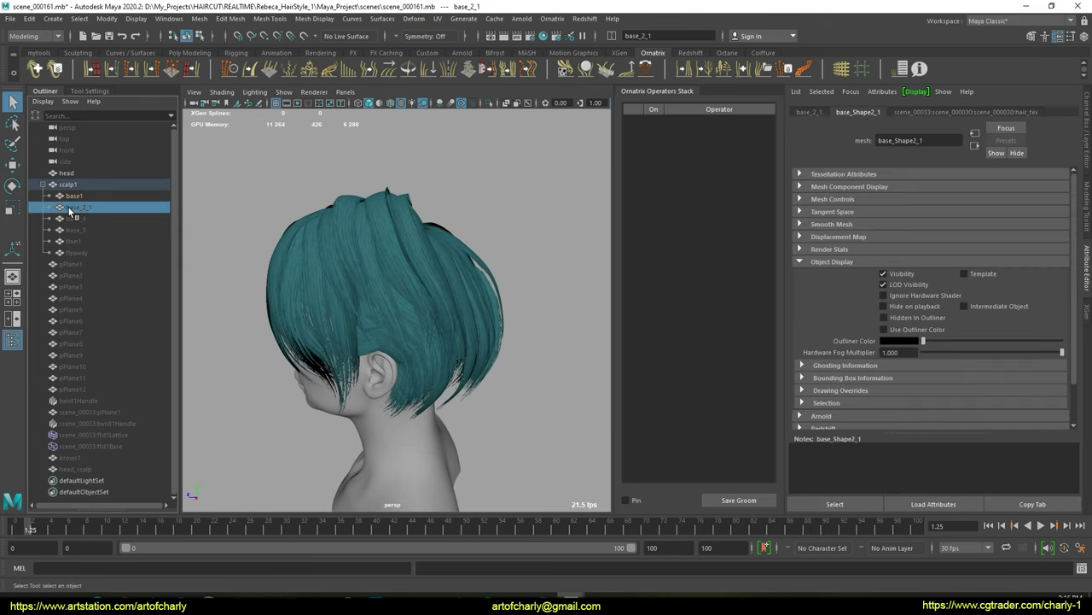
pyautogui.click(509, 239)
pyautogui.keyDown('alt'); pyautogui.moveTo(508, 240); pyautogui.dragTo(375, 229); pyautogui.keyUp('alt')
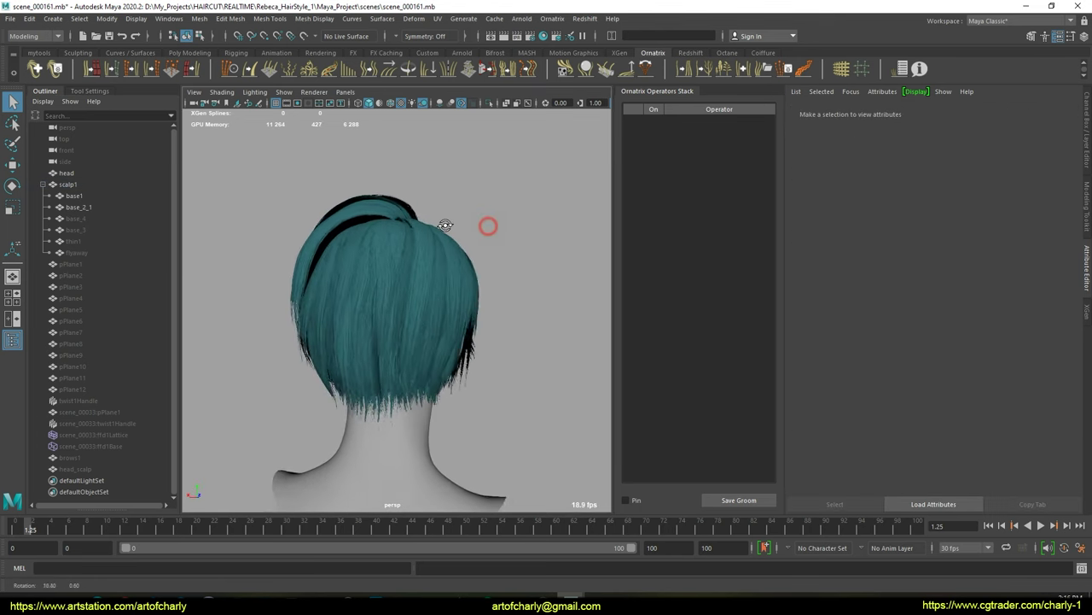
pyautogui.click(76, 219)
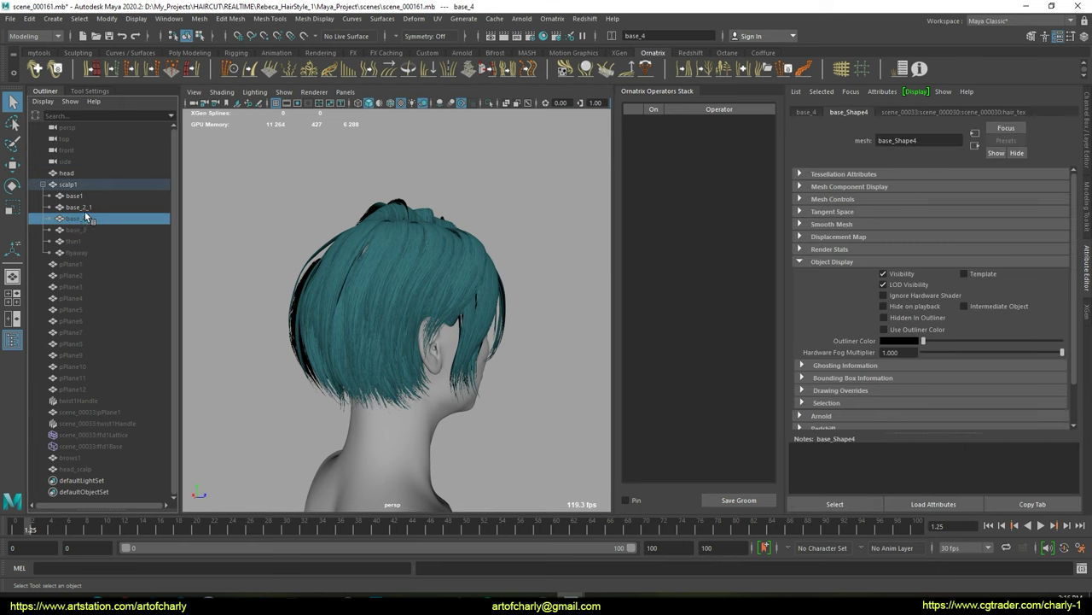
pyautogui.click(89, 204)
pyautogui.hotkey('ctrl', 'h')
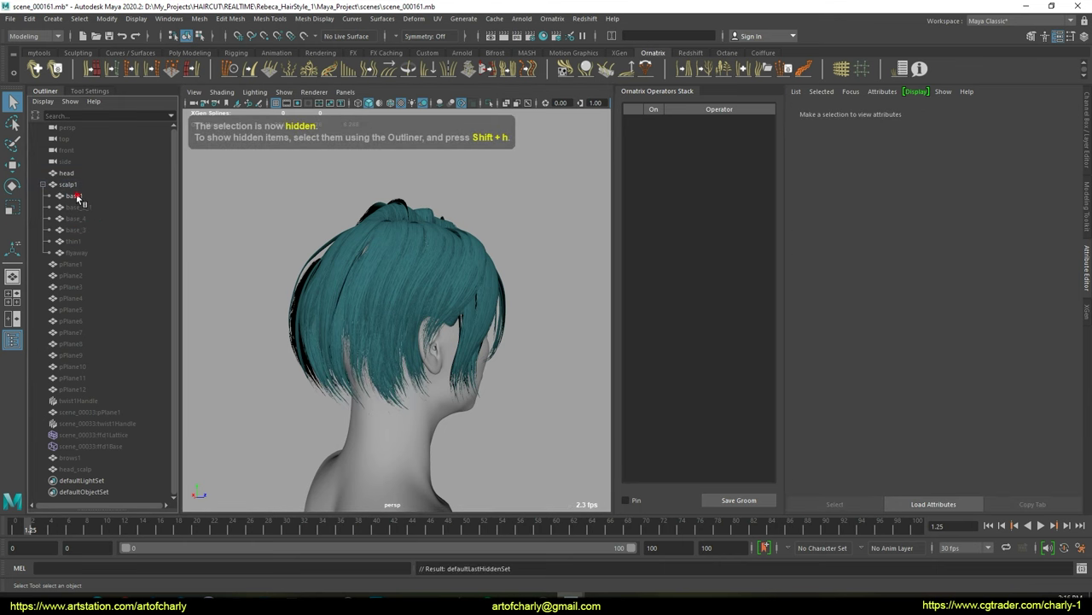
pyautogui.click(78, 206)
pyautogui.hotkey('shift', 'h')
# - View base_2_1 from behind, hide it, and show base_4
pyautogui.click(270, 270)
pyautogui.moveTo(270, 270)
pyautogui.keyDown('alt'); pyautogui.mouseDown()
pyautogui.moveTo(361, 266)
pyautogui.moveTo(227, 253)
pyautogui.mouseUp(); pyautogui.keyUp('alt')
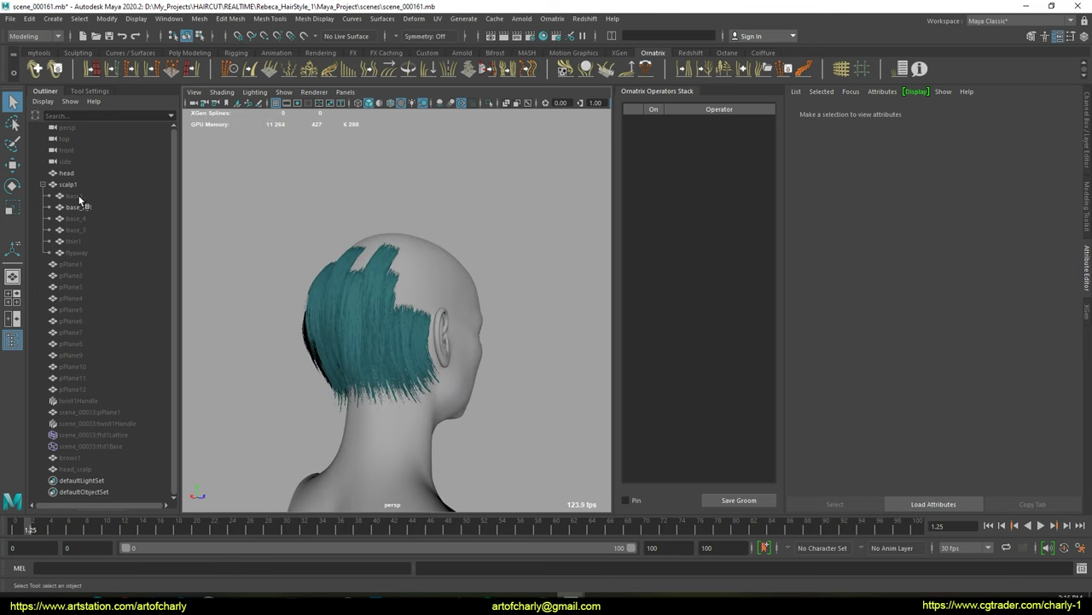
pyautogui.click(86, 205)
pyautogui.hotkey('ctrl', 'h')
pyautogui.click(89, 218)
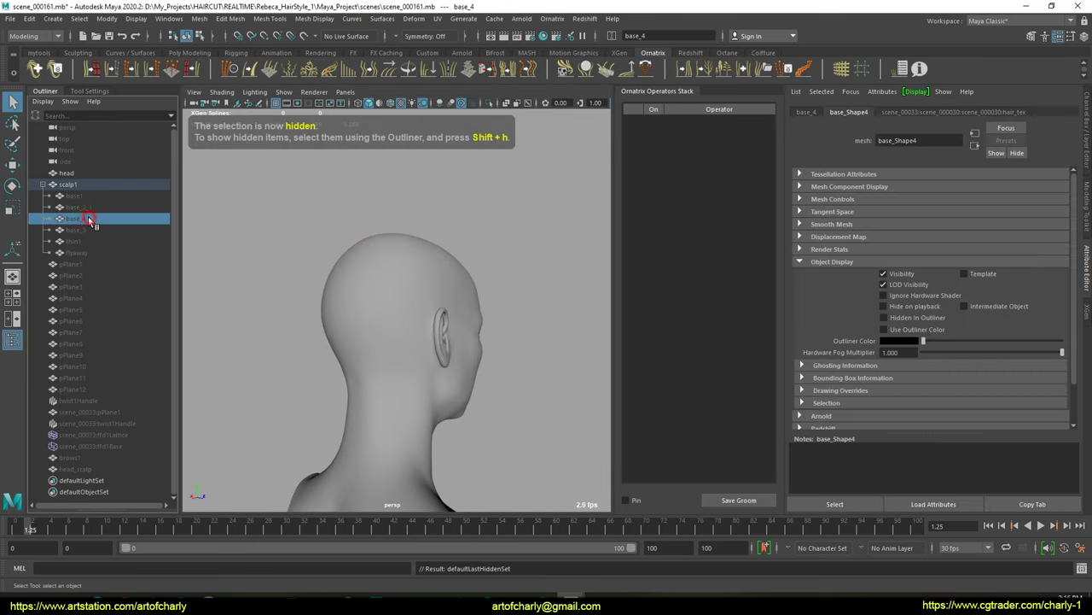
pyautogui.hotkey('shift', 'h')
# - View base_4 from the back, hide it, and show base_3
pyautogui.click(256, 376)
pyautogui.moveTo(256, 376)
pyautogui.keyDown('alt'); pyautogui.mouseDown()
pyautogui.moveTo(288, 385)
pyautogui.moveTo(367, 351)
pyautogui.moveTo(275, 317)
pyautogui.moveTo(273, 337)
pyautogui.moveTo(375, 338)
pyautogui.mouseUp(); pyautogui.keyUp('alt')
pyautogui.click(96, 219)
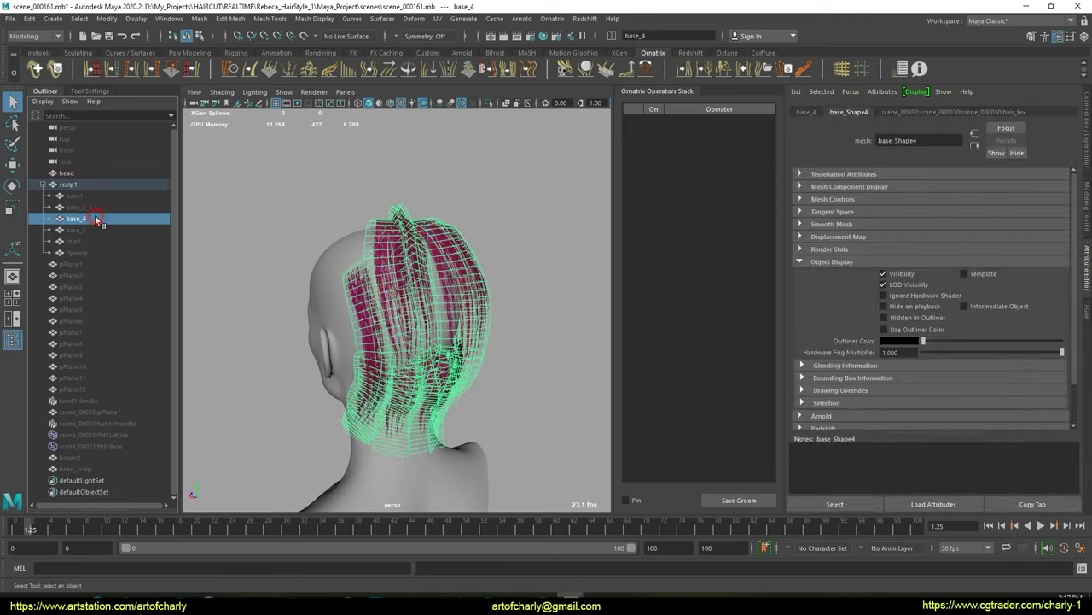
pyautogui.hotkey('ctrl', 'h')
pyautogui.click(76, 229)
pyautogui.hotkey('shift', 'h')
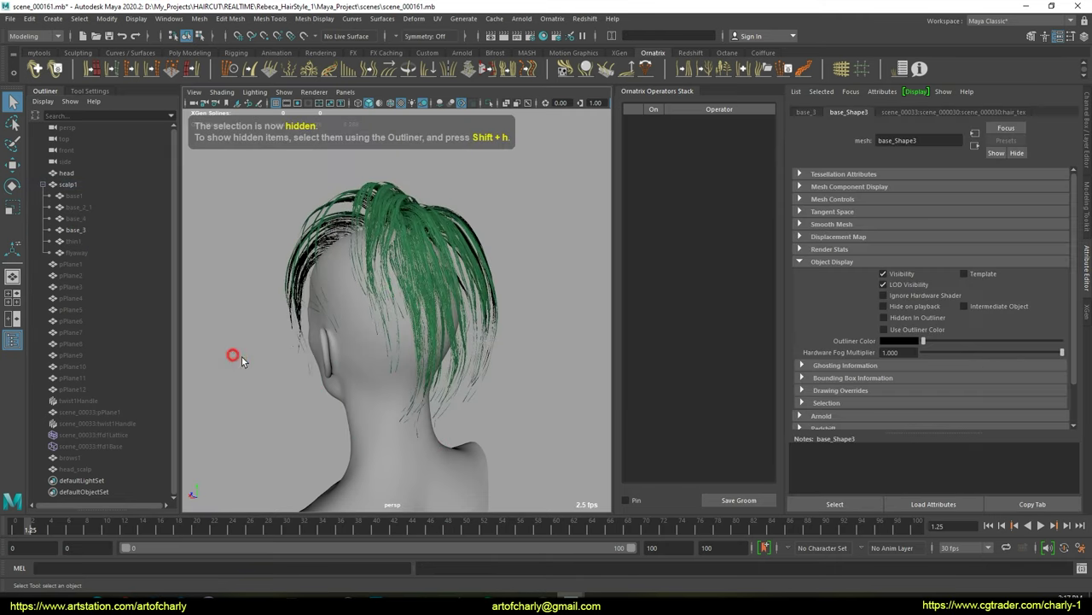
# - View base_3 from the front three-quarter angle, hide it, and show thin1 from behind
pyautogui.click(271, 359)
pyautogui.moveTo(205, 357)
pyautogui.keyDown('alt'); pyautogui.mouseDown()
pyautogui.moveTo(317, 347)
pyautogui.moveTo(349, 324)
pyautogui.moveTo(256, 317)
pyautogui.moveTo(402, 307)
pyautogui.mouseUp(); pyautogui.keyUp('alt')
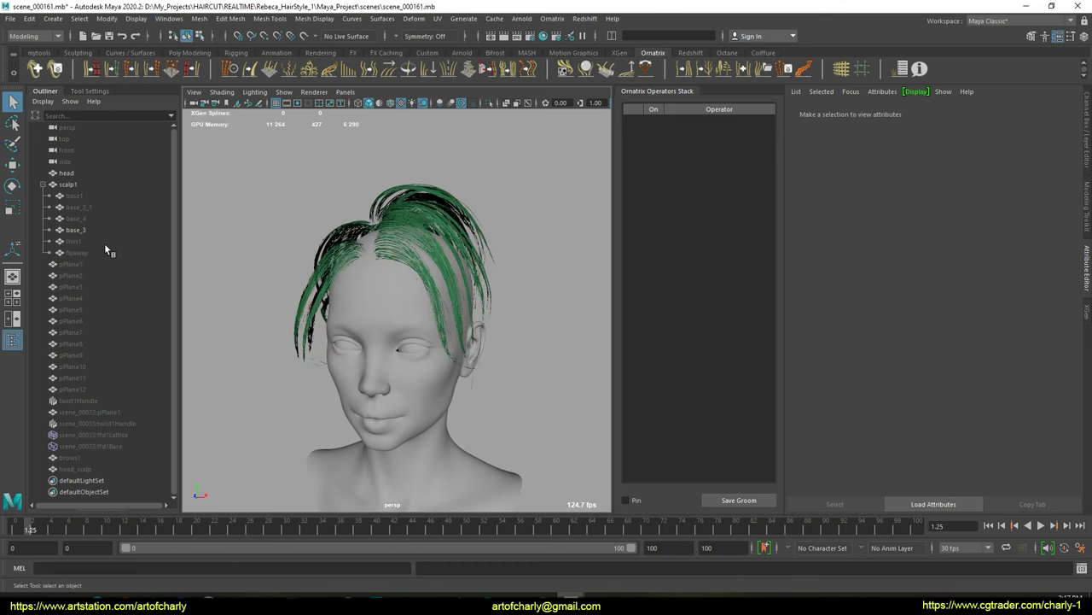
pyautogui.click(76, 229)
pyautogui.hotkey('ctrl', 'h')
pyautogui.click(73, 240)
pyautogui.hotkey('shift', 'h')
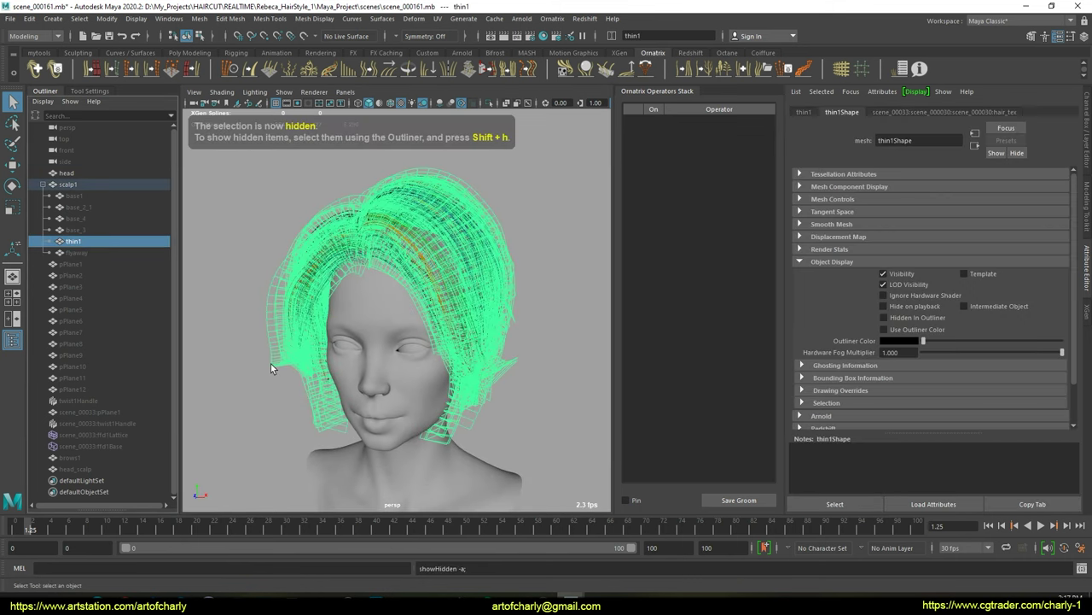
pyautogui.click(241, 410)
pyautogui.moveTo(255, 402)
pyautogui.keyDown('alt'); pyautogui.mouseDown()
pyautogui.moveTo(298, 411)
pyautogui.moveTo(324, 434)
pyautogui.mouseUp(); pyautogui.keyUp('alt')
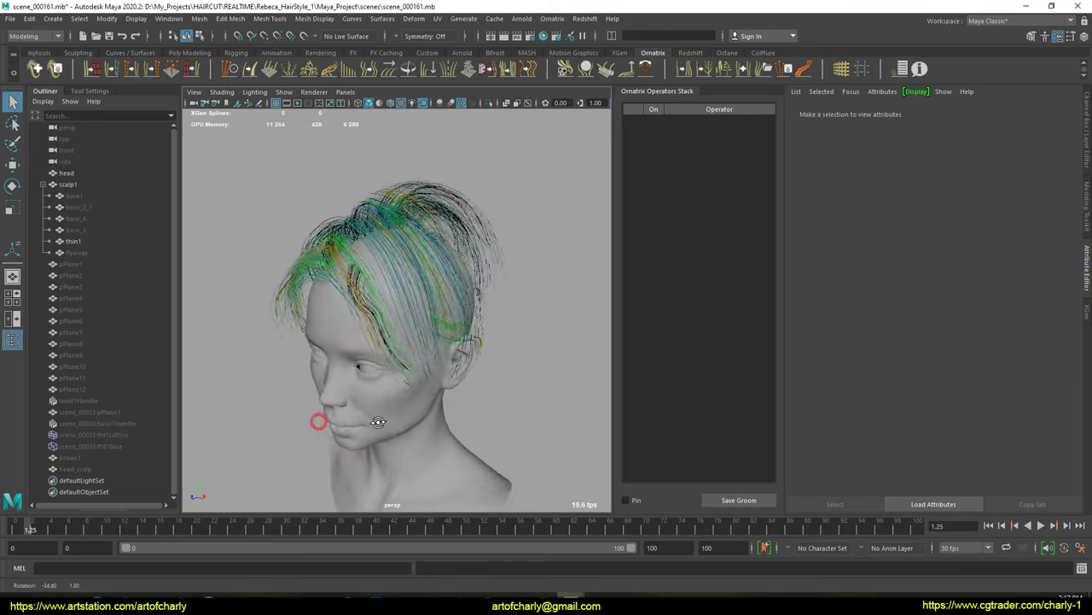
# - Hide thin1, show the flyaway strands, and orbit to look down on them
pyautogui.click(290, 385)
pyautogui.click(226, 390)
pyautogui.click(86, 242)
pyautogui.hotkey('ctrl', 'h')
pyautogui.click(77, 252)
pyautogui.hotkey('shift', 'h')
pyautogui.click(256, 370)
pyautogui.moveTo(265, 366)
pyautogui.keyDown('alt'); pyautogui.mouseDown()
pyautogui.moveTo(323, 347)
pyautogui.moveTo(268, 378)
pyautogui.mouseUp(); pyautogui.keyUp('alt')
pyautogui.moveTo(268, 378)
pyautogui.keyDown('alt'); pyautogui.mouseDown(button='right')
pyautogui.moveTo(351, 376)
pyautogui.moveTo(361, 426)
pyautogui.mouseUp(button='right'); pyautogui.keyUp('alt')
pyautogui.keyDown('alt'); pyautogui.moveTo(362, 426); pyautogui.dragTo(361, 320); pyautogui.keyUp('alt')
# - Set the Viewport 2.0 transparency algorithm to Depth Peeling
pyautogui.click(314, 91)
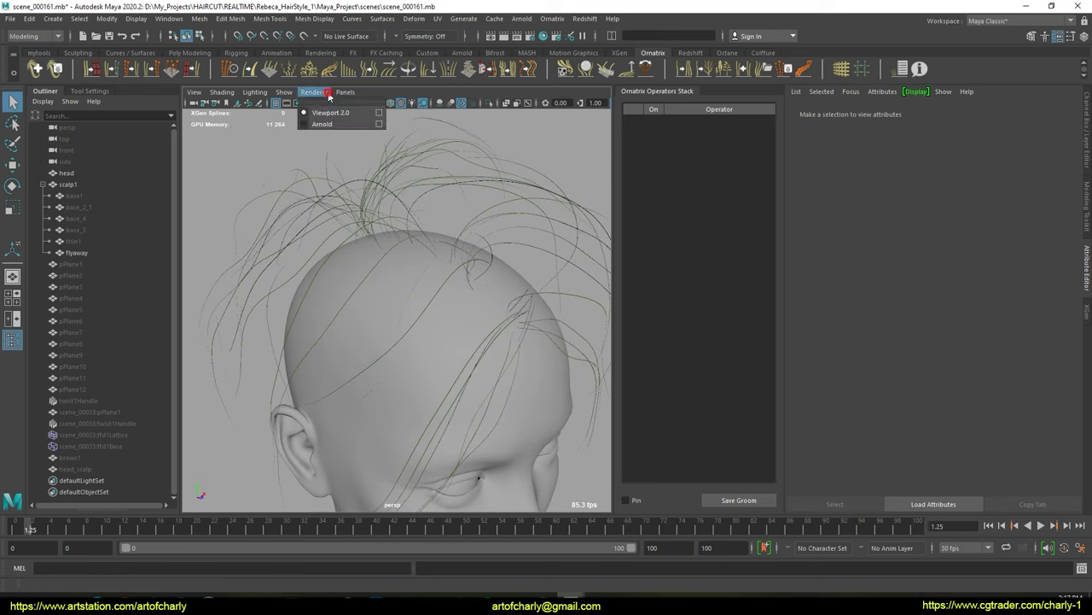
pyautogui.click(379, 112)
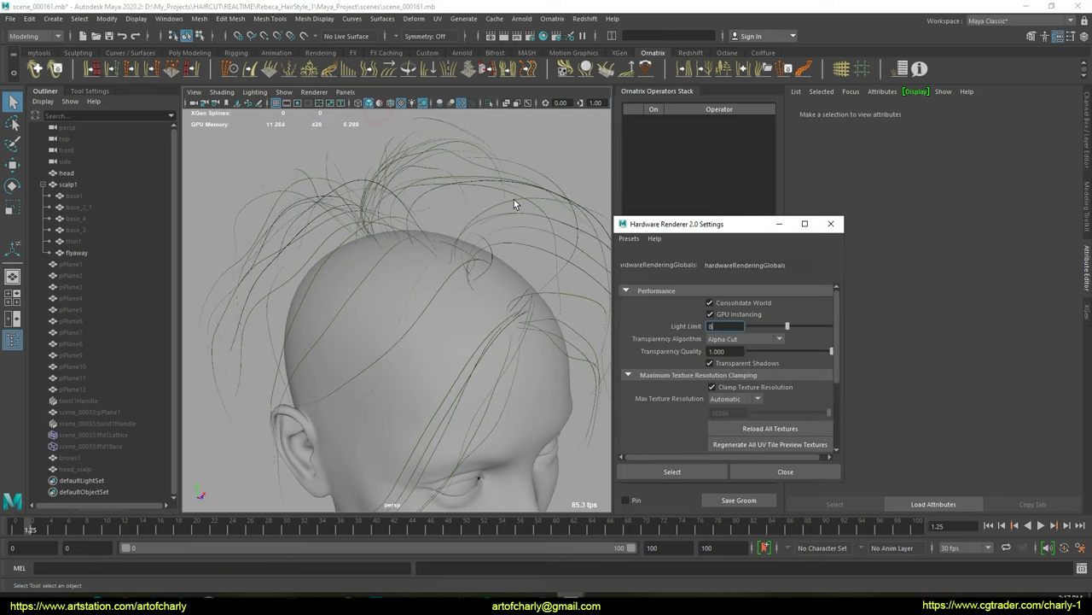
pyautogui.click(744, 339)
pyautogui.click(746, 380)
pyautogui.click(762, 468)
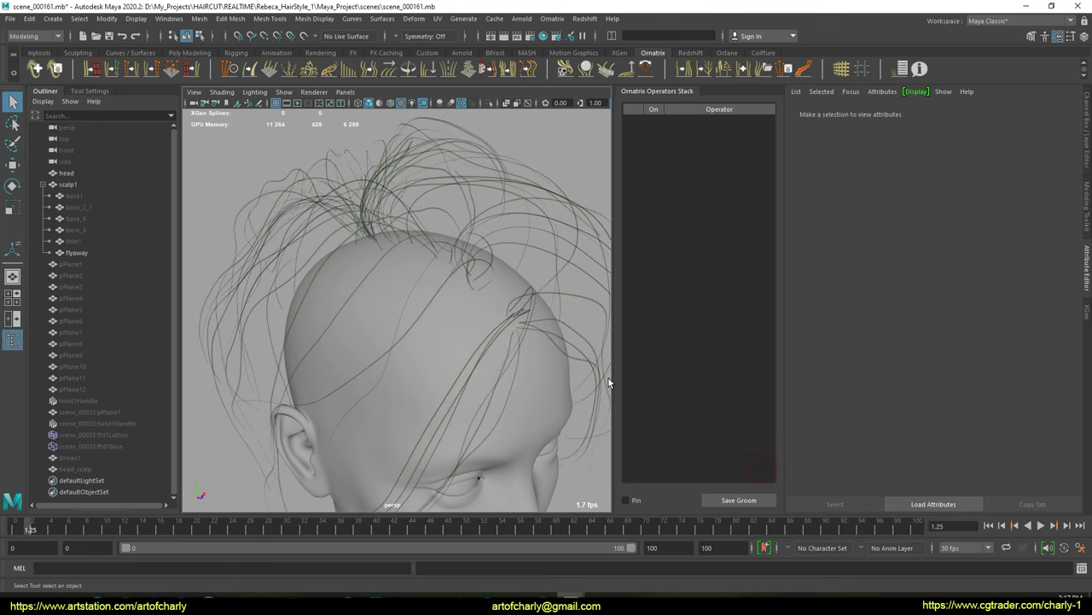
# - Pull back to a left-side profile and select the thin1 layer
pyautogui.keyDown('alt'); pyautogui.moveTo(608, 377); pyautogui.dragTo(392, 230, button='right'); pyautogui.keyUp('alt')
pyautogui.moveTo(392, 230)
pyautogui.keyDown('alt'); pyautogui.mouseDown()
pyautogui.moveTo(355, 321)
pyautogui.moveTo(336, 285)
pyautogui.mouseUp(); pyautogui.keyUp('alt')
pyautogui.click(96, 243)
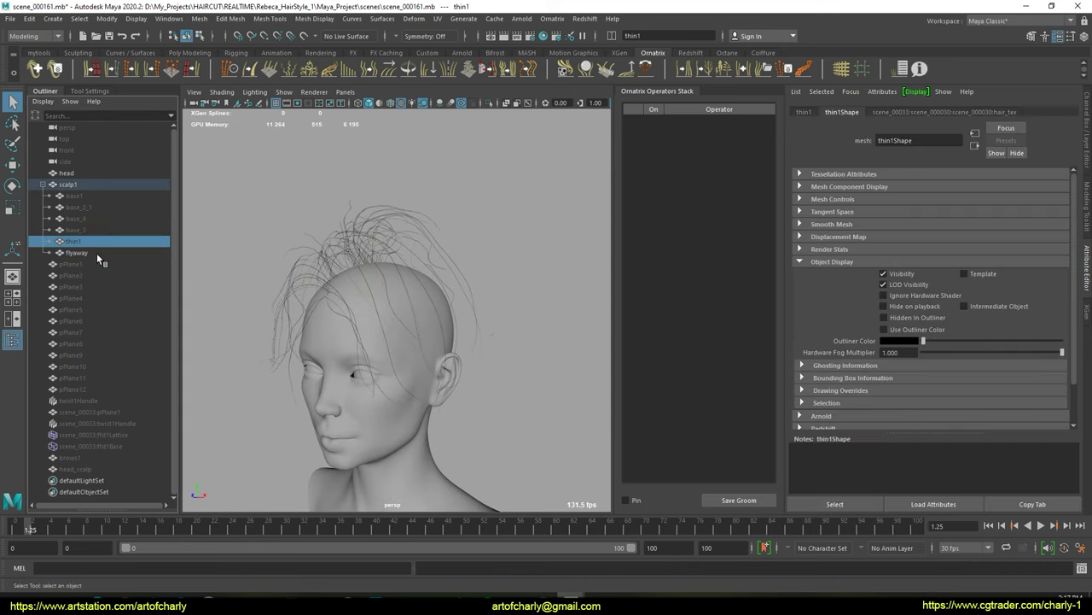
# - Unhide all hair layers with Shift+H, select base1, and view the head from side and front
pyautogui.hotkey('shift', 'h')
pyautogui.click(75, 230)
pyautogui.click(75, 218)
pyautogui.click(77, 206)
pyautogui.click(74, 195)
pyautogui.click(309, 231)
pyautogui.moveTo(310, 231)
pyautogui.keyDown('alt'); pyautogui.mouseDown()
pyautogui.moveTo(436, 225)
pyautogui.moveTo(383, 220)
pyautogui.mouseUp(); pyautogui.keyUp('alt')
pyautogui.keyDown('alt'); pyautogui.moveTo(383, 219); pyautogui.dragTo(437, 393, button='right'); pyautogui.keyUp('alt')
pyautogui.keyDown('alt'); pyautogui.moveTo(437, 393); pyautogui.dragTo(349, 381); pyautogui.keyUp('alt')
pyautogui.moveTo(349, 380)
pyautogui.keyDown('alt'); pyautogui.mouseDown(button='right')
pyautogui.moveTo(421, 313)
pyautogui.moveTo(353, 268)
pyautogui.mouseUp(button='right'); pyautogui.keyUp('alt')
# - Select pPlane1 through pPlane12 in the Outliner and frame the hair card strips in the viewport
pyautogui.click(73, 265)
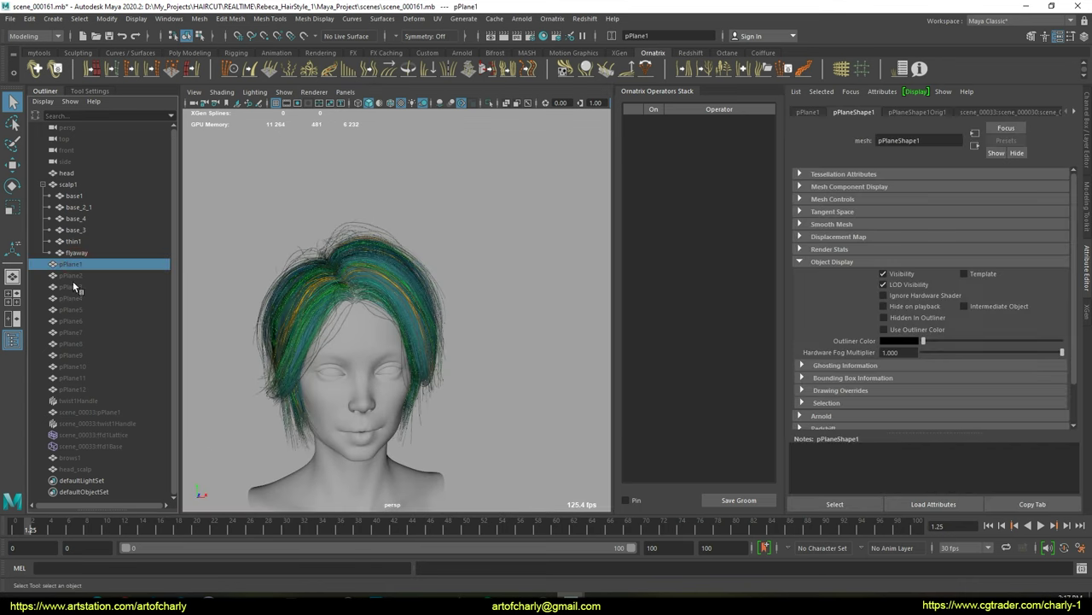
pyautogui.keyDown('shift'); pyautogui.click(83, 390); pyautogui.keyUp('shift')
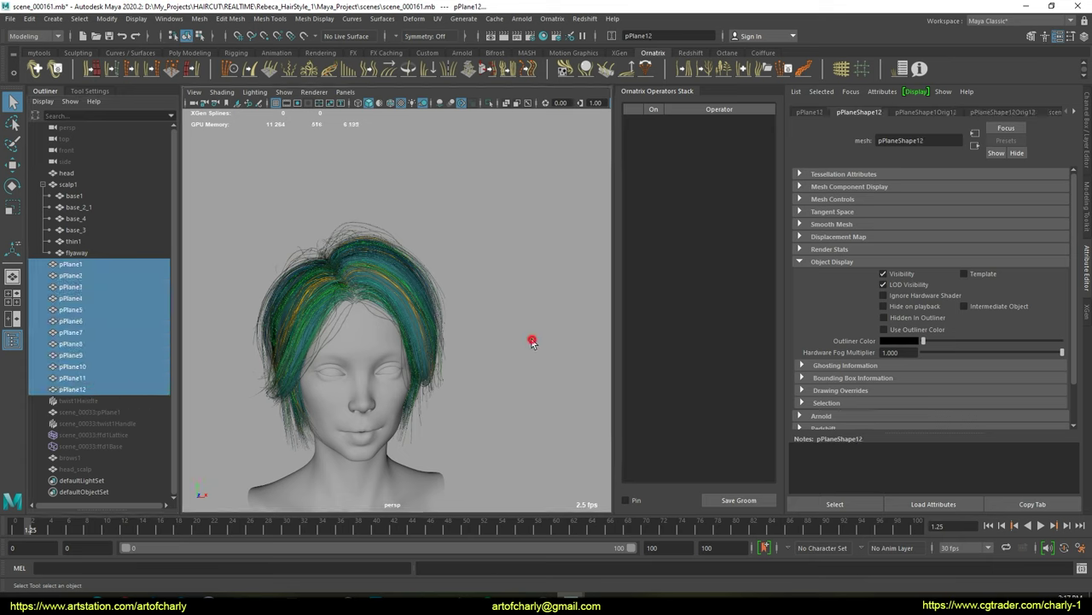
pyautogui.click(524, 336)
pyautogui.keyDown('alt'); pyautogui.moveTo(524, 337); pyautogui.dragTo(262, 329, button='middle'); pyautogui.keyUp('alt')
pyautogui.keyDown('alt'); pyautogui.moveTo(361, 316); pyautogui.dragTo(362, 263, button='right'); pyautogui.keyUp('alt')
pyautogui.keyDown('alt'); pyautogui.moveTo(362, 263); pyautogui.dragTo(366, 273, button='middle'); pyautogui.keyUp('alt')
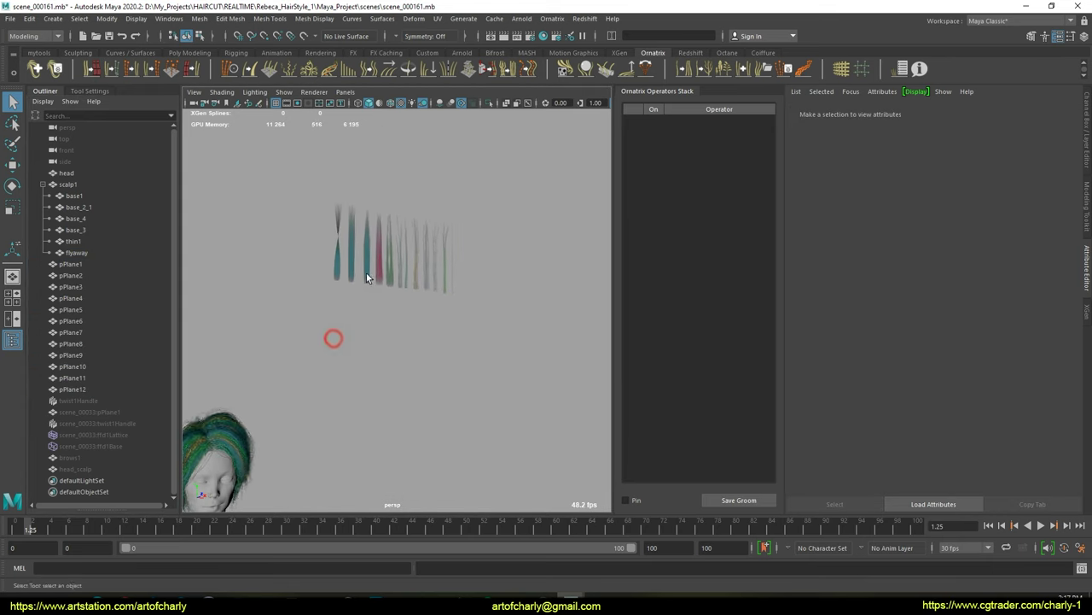
pyautogui.keyDown('alt'); pyautogui.moveTo(367, 273); pyautogui.dragTo(377, 363, button='right'); pyautogui.keyUp('alt')
pyautogui.keyDown('alt'); pyautogui.moveTo(377, 363); pyautogui.dragTo(372, 370, button='middle'); pyautogui.keyUp('alt')
pyautogui.keyDown('alt'); pyautogui.moveTo(372, 370); pyautogui.dragTo(394, 355); pyautogui.keyUp('alt')
# - Select all twelve hair card planes and open their UV layout in the UV Editor
pyautogui.moveTo(213, 175); pyautogui.dragTo(569, 385)
pyautogui.click(491, 414)
pyautogui.moveTo(463, 338)
pyautogui.keyDown('alt'); pyautogui.mouseDown(button='right')
pyautogui.moveTo(488, 440)
pyautogui.moveTo(286, 398)
pyautogui.mouseUp(button='right'); pyautogui.keyUp('alt')
pyautogui.moveTo(464, 378)
pyautogui.keyDown('alt'); pyautogui.mouseDown()
pyautogui.moveTo(481, 418)
pyautogui.moveTo(419, 393)
pyautogui.mouseUp(); pyautogui.keyUp('alt')
pyautogui.moveTo(419, 393)
pyautogui.keyDown('alt'); pyautogui.mouseDown(button='middle')
pyautogui.moveTo(349, 395)
pyautogui.moveTo(383, 391)
pyautogui.mouseUp(button='middle'); pyautogui.keyUp('alt')
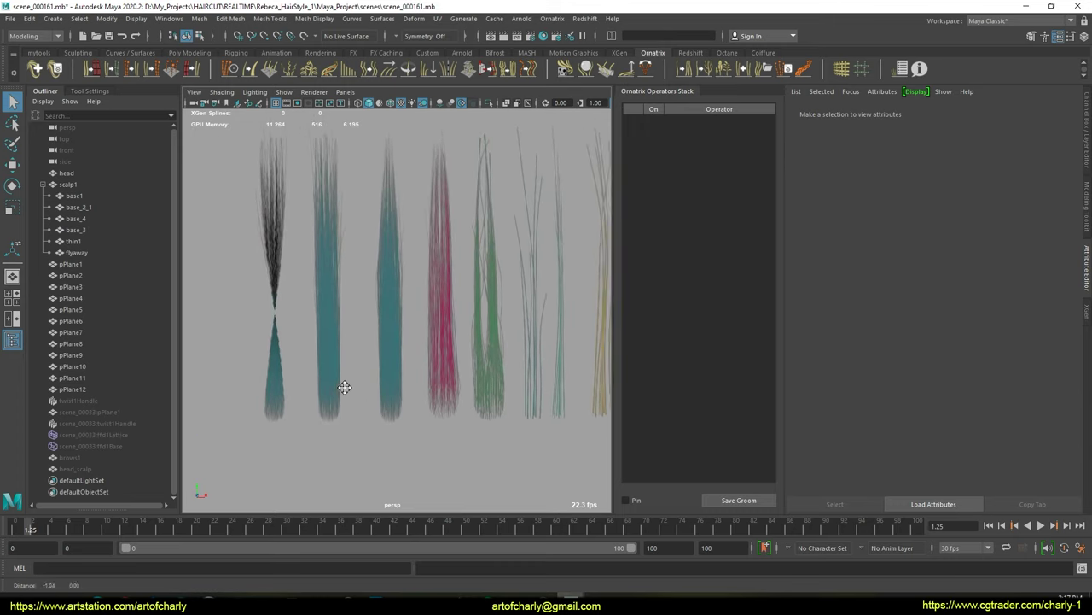
pyautogui.keyDown('alt'); pyautogui.moveTo(383, 390); pyautogui.dragTo(402, 347, button='right'); pyautogui.keyUp('alt')
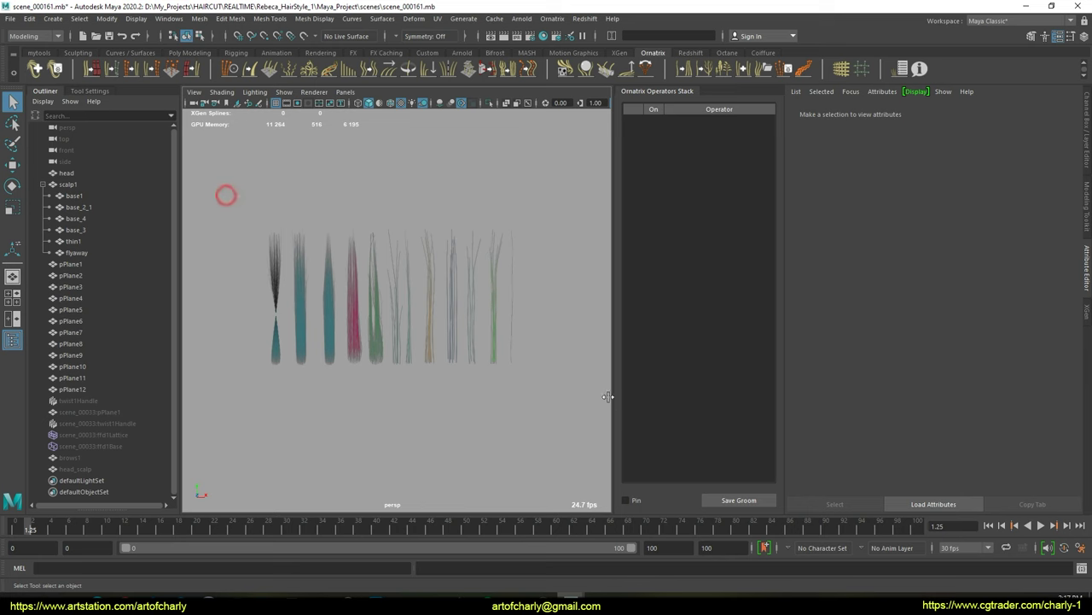
pyautogui.moveTo(226, 195); pyautogui.dragTo(608, 396)
pyautogui.click(439, 19)
pyautogui.click(461, 31)
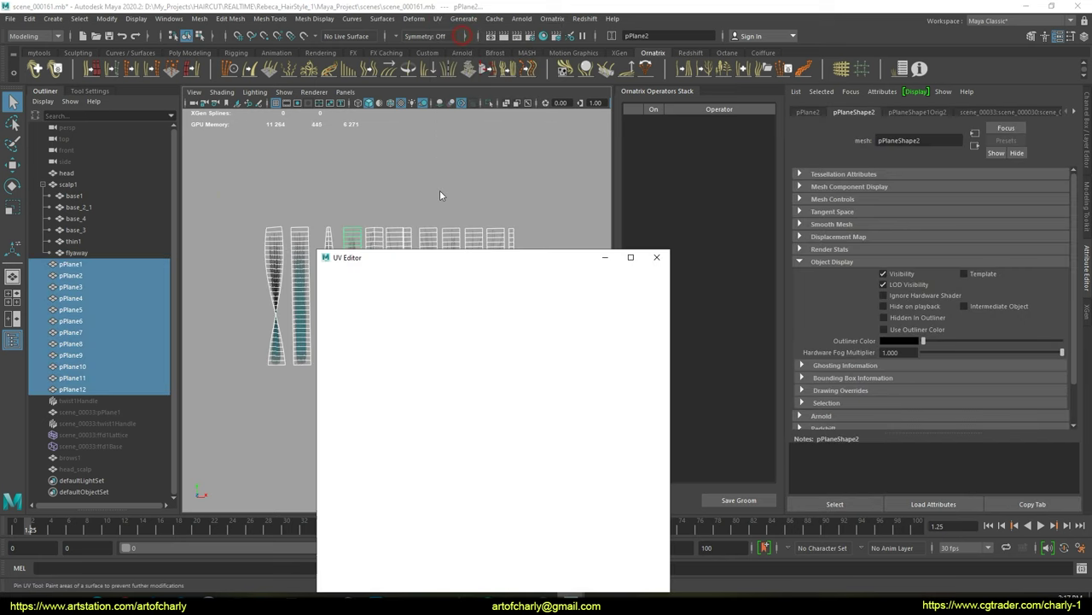
# - Move the UV Editor up and left, frame the card planes' UV shells, and toggle the grid
pyautogui.click(638, 410)
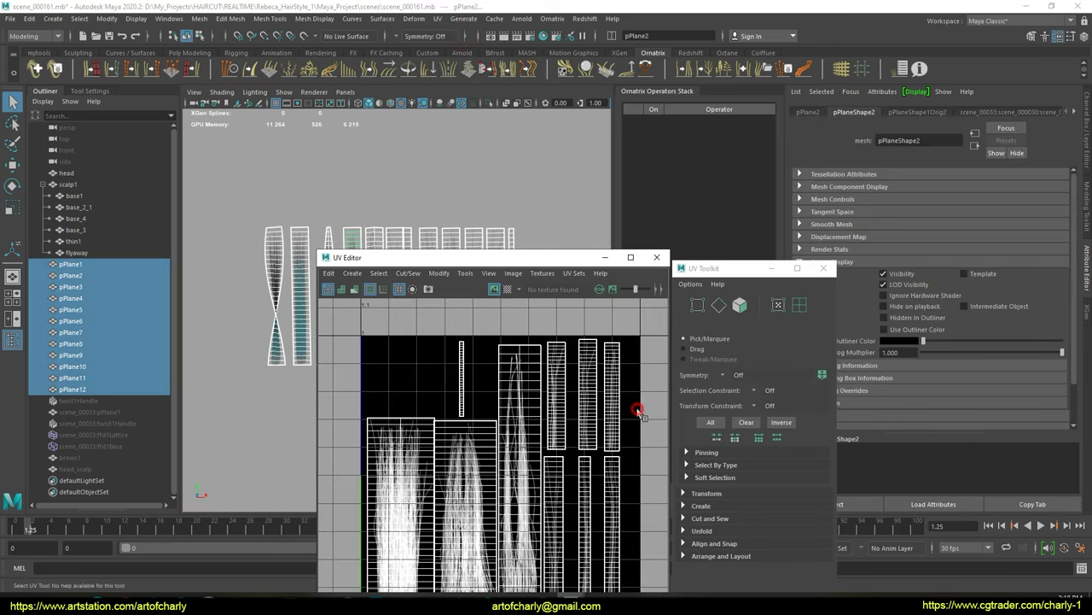
pyautogui.moveTo(566, 257); pyautogui.dragTo(500, 146)
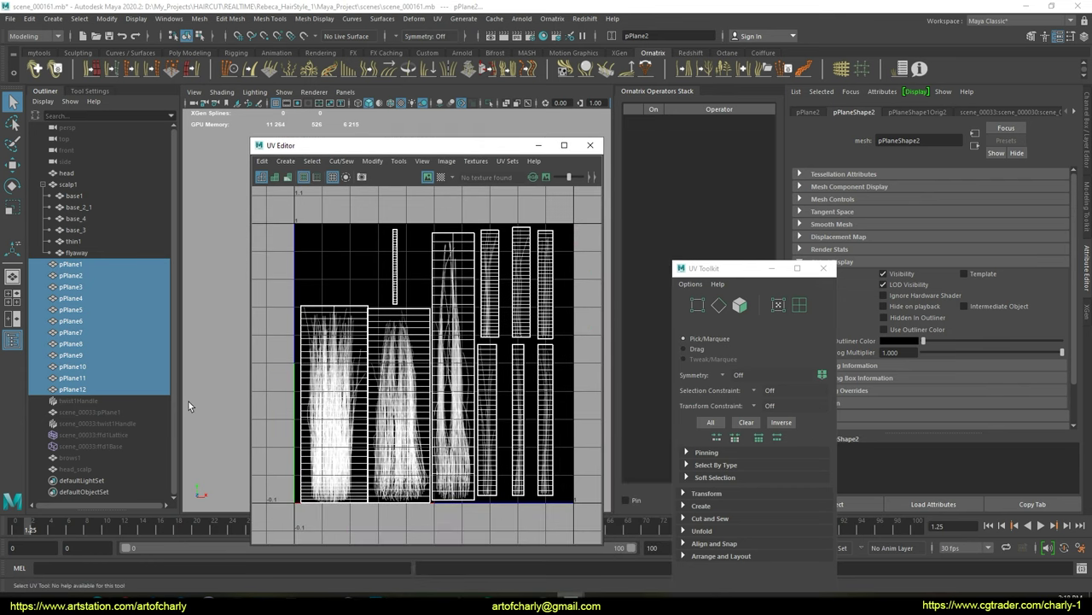
pyautogui.click(213, 391)
pyautogui.hotkey('ctrl', 'z')
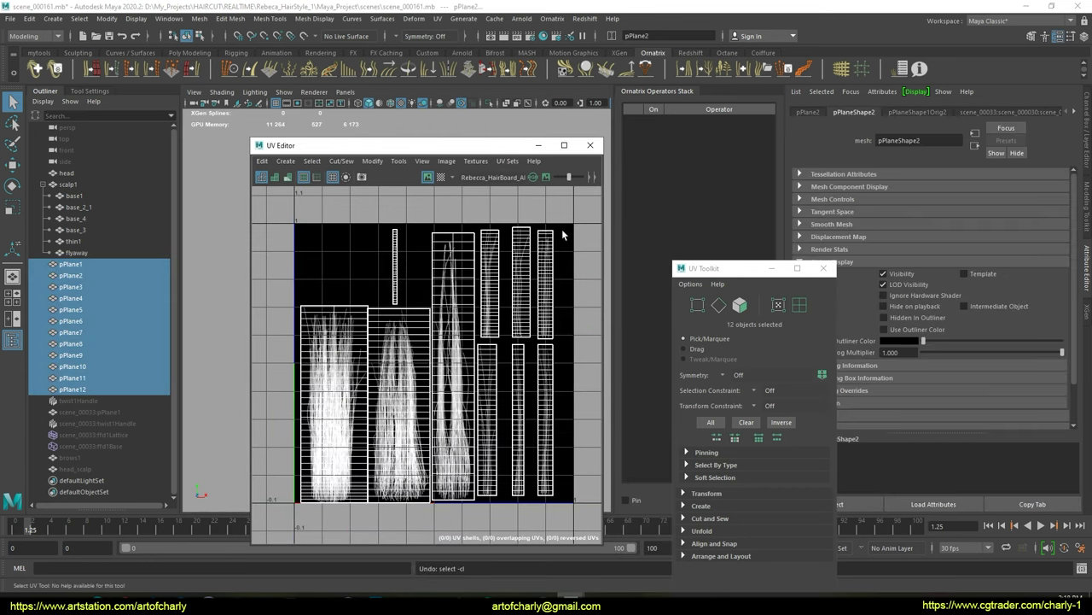
pyautogui.press('f')
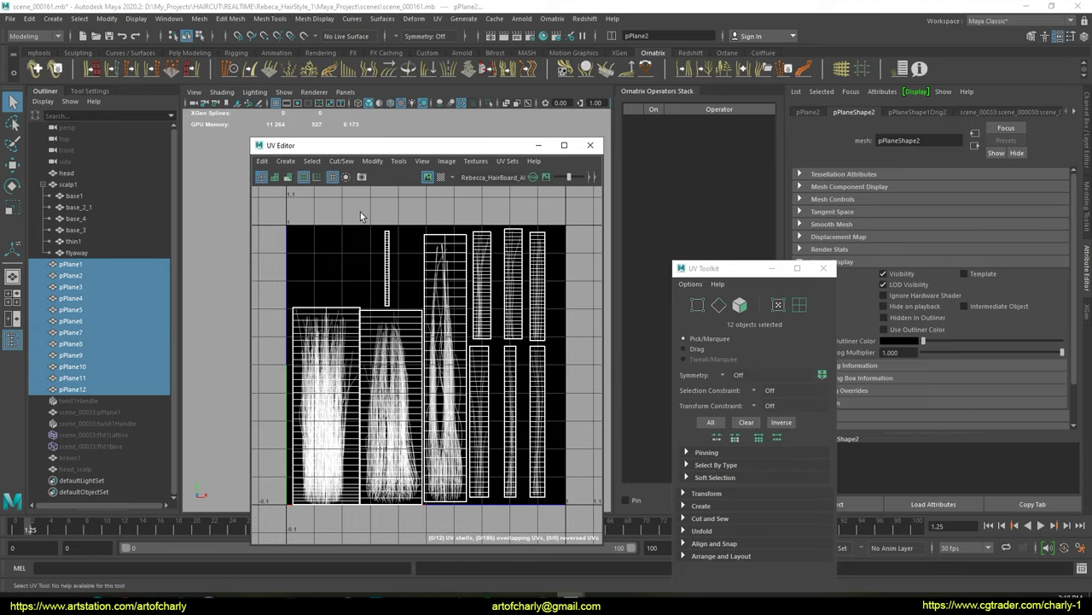
pyautogui.click(333, 177)
pyautogui.scroll(5, 360, 407)
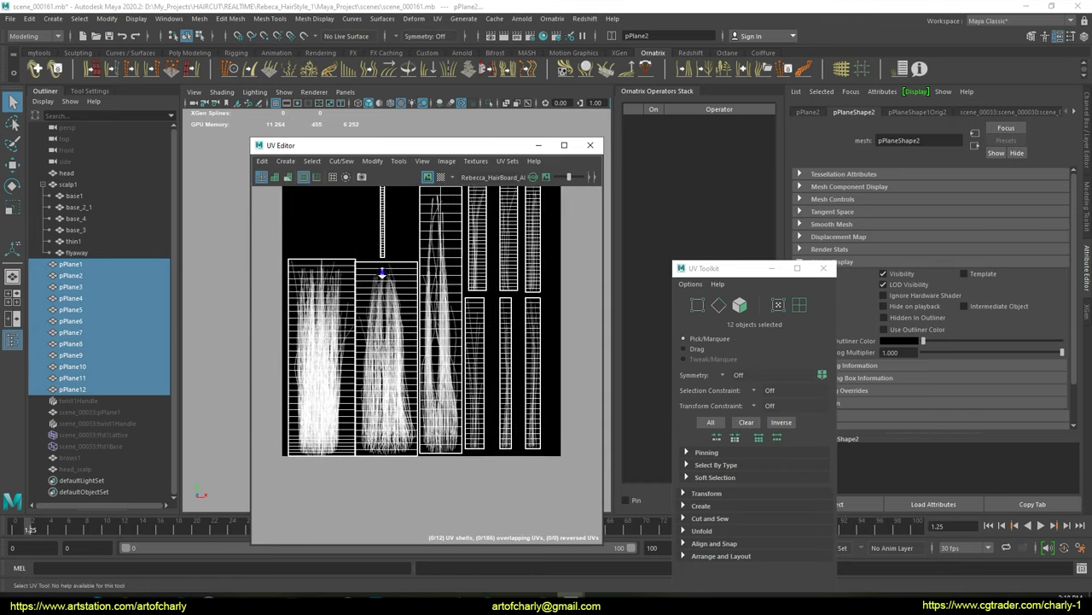
pyautogui.scroll(-2, 361, 406)
pyautogui.scroll(-3, 453, 316)
pyautogui.scroll(1, 391, 299)
pyautogui.scroll(-1, 390, 299)
pyautogui.scroll(-1, 446, 330)
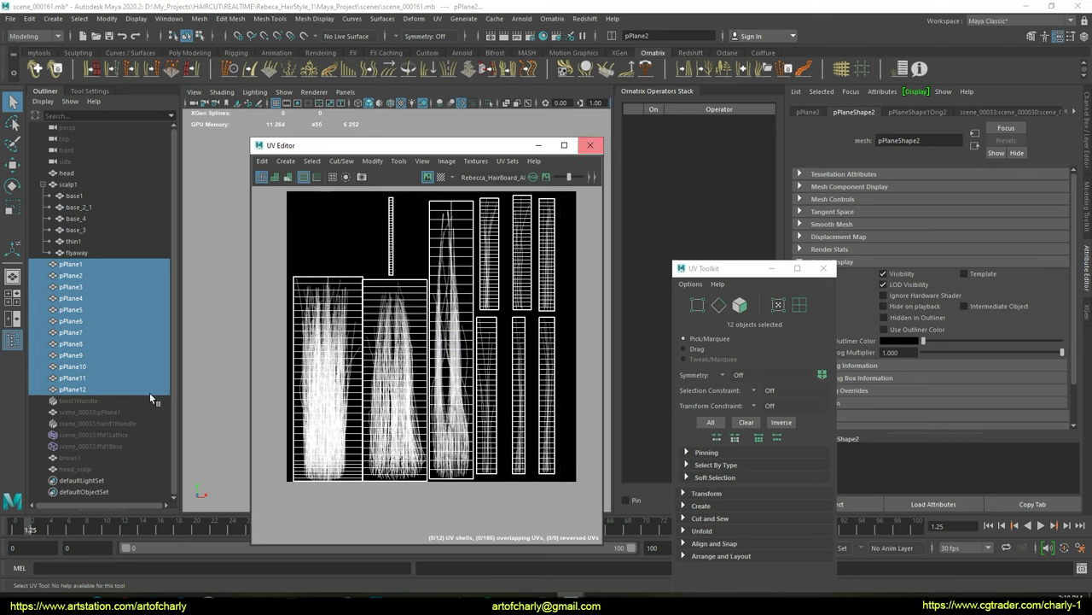
# - Zoom in on pPlane1's UV shell alone, then close the UV Editor and deselect
pyautogui.click(83, 265)
pyautogui.click(478, 482)
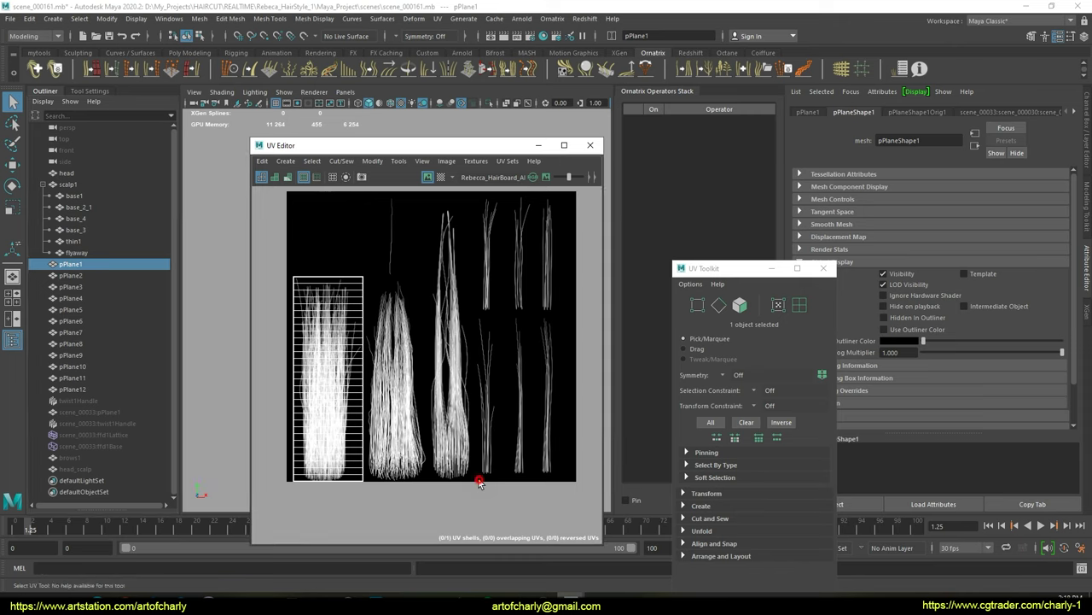
pyautogui.scroll(1, 441, 279)
pyautogui.scroll(2, 463, 415)
pyautogui.scroll(1, 417, 281)
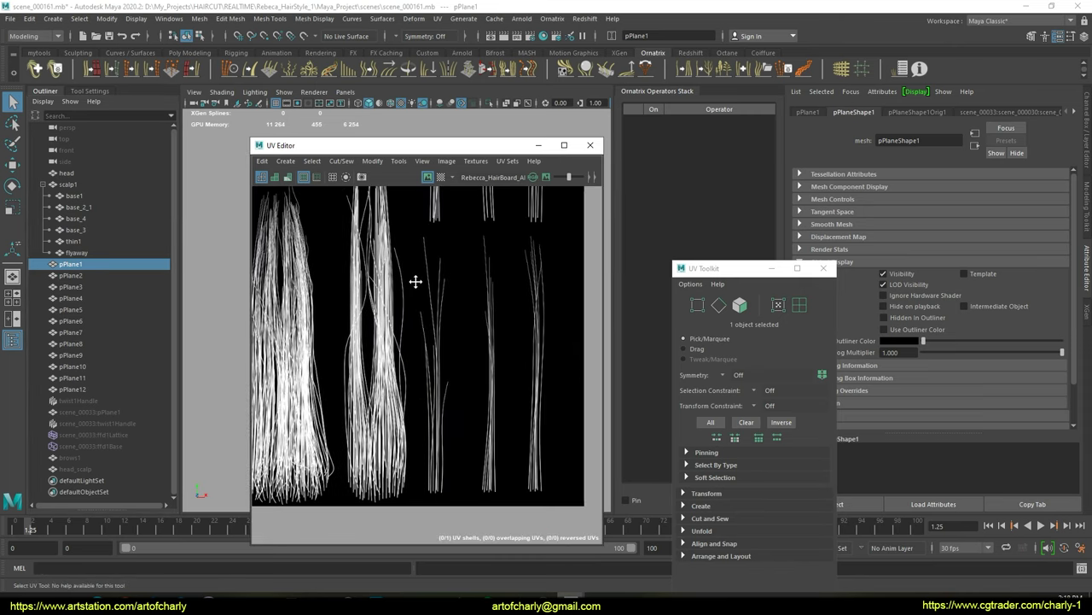
pyautogui.scroll(1, 428, 390)
pyautogui.scroll(-1, 428, 390)
pyautogui.scroll(-1, 453, 390)
pyautogui.scroll(-1, 487, 253)
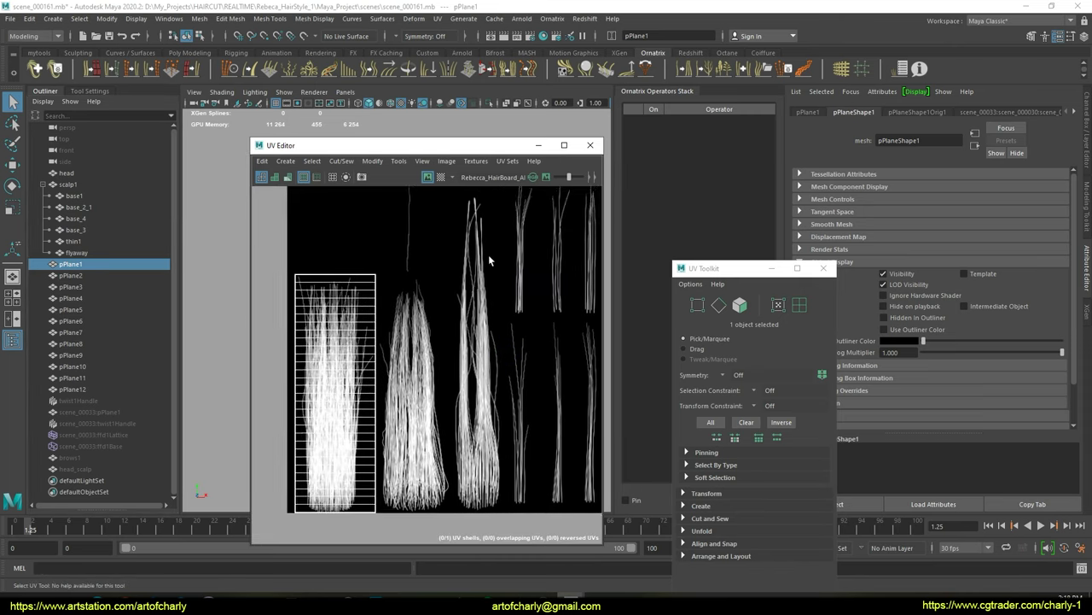
pyautogui.scroll(-1, 454, 312)
pyautogui.scroll(-1, 455, 309)
pyautogui.scroll(-1, 439, 294)
pyautogui.scroll(-1, 439, 285)
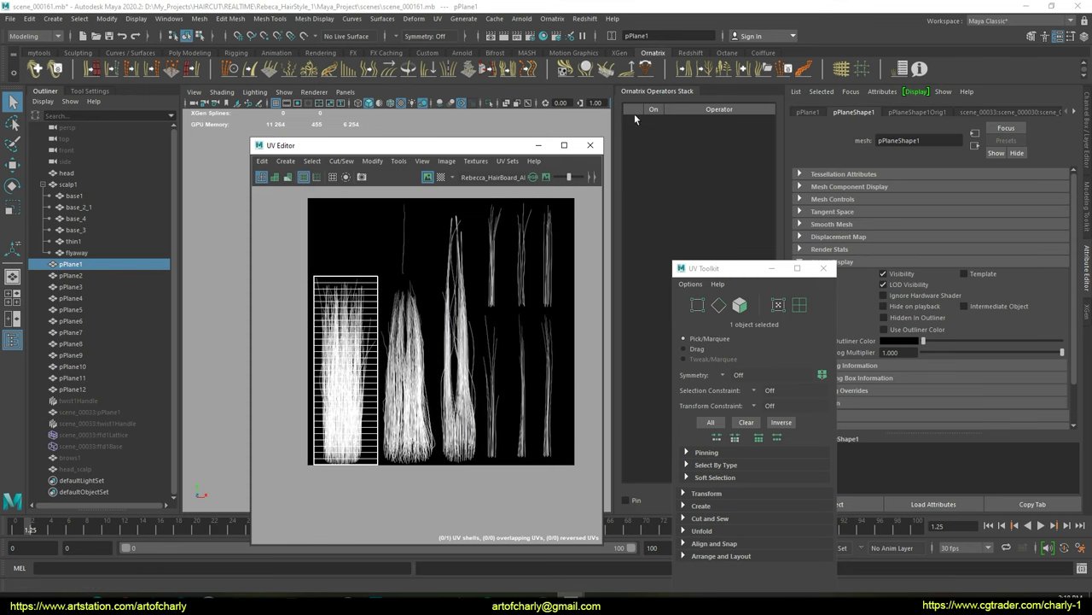
pyautogui.click(589, 146)
pyautogui.click(529, 355)
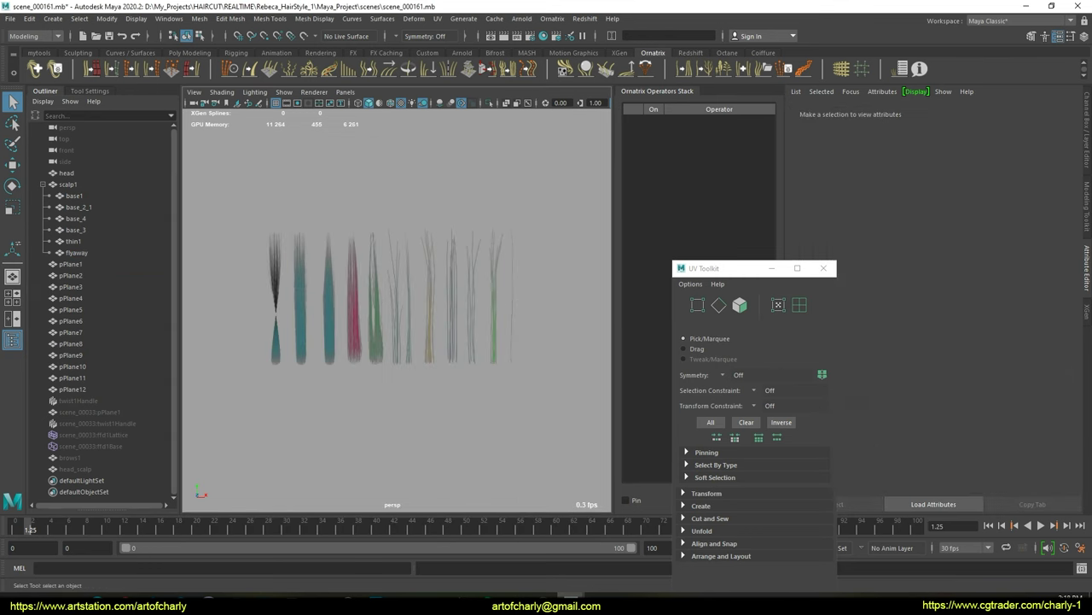
# - Orbit toward the face and open the UV Editor for base1, docked beside the head view
pyautogui.scroll(5, 513, 369)
pyautogui.moveTo(402, 402)
pyautogui.keyDown('alt'); pyautogui.mouseDown()
pyautogui.moveTo(356, 343)
pyautogui.moveTo(307, 340)
pyautogui.mouseUp(); pyautogui.keyUp('alt')
pyautogui.click(75, 197)
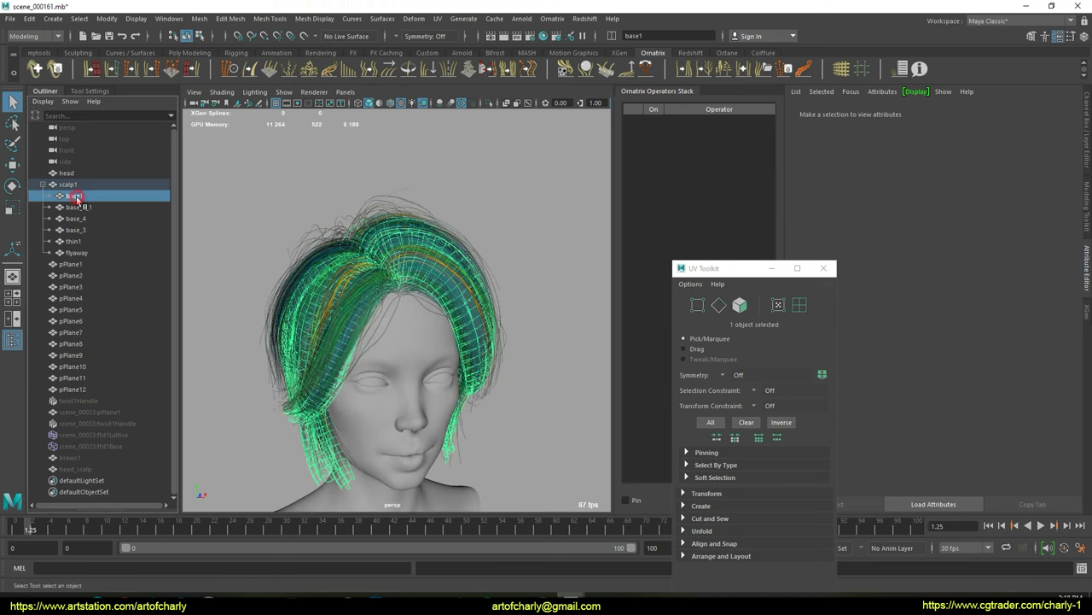
pyautogui.click(438, 19)
pyautogui.click(453, 41)
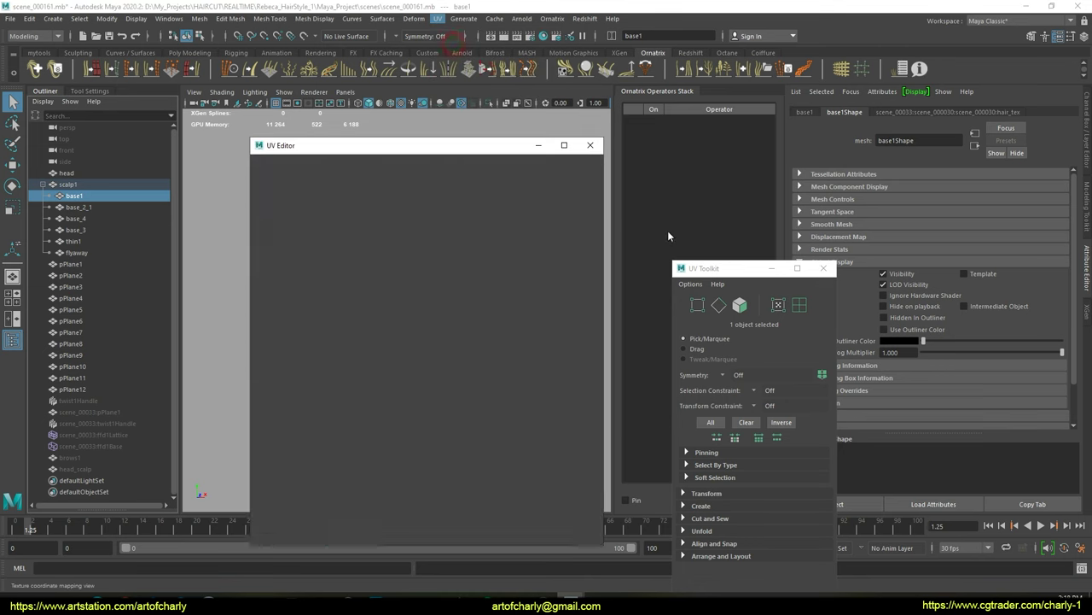
pyautogui.moveTo(470, 150); pyautogui.dragTo(724, 118)
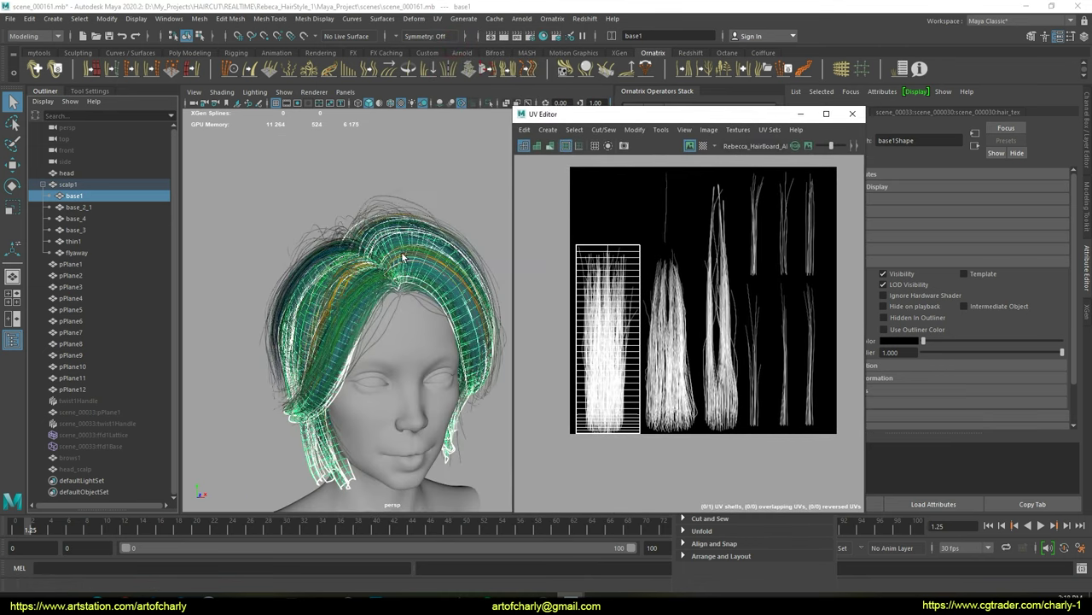
# - Check layers base_2_1, base_4, base_3, thin1 and flyaway, and hide base1 through thin1 with Ctrl+H
pyautogui.click(79, 208)
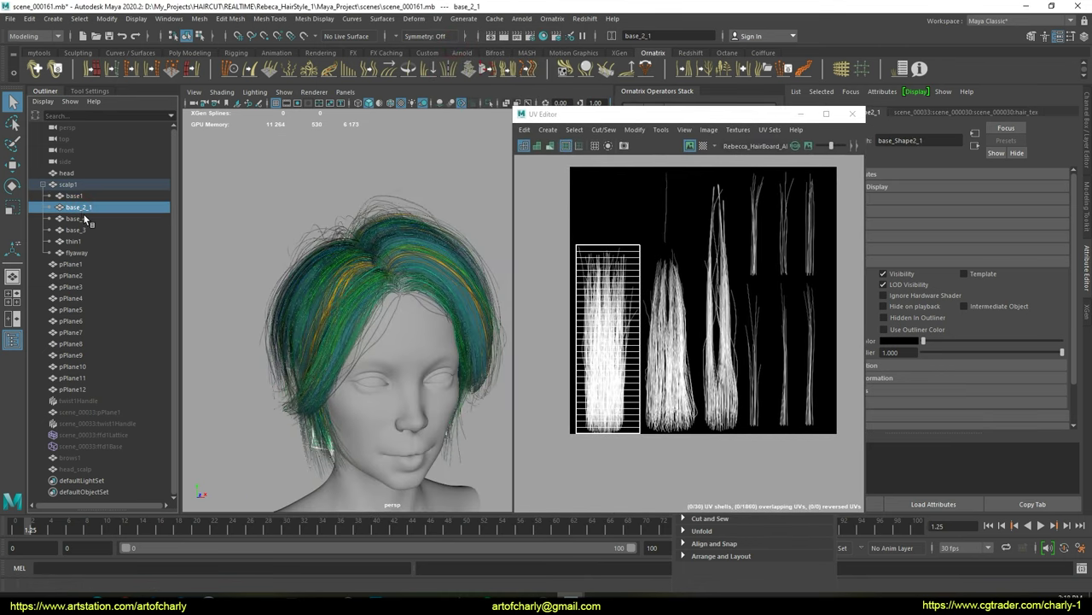
pyautogui.click(75, 218)
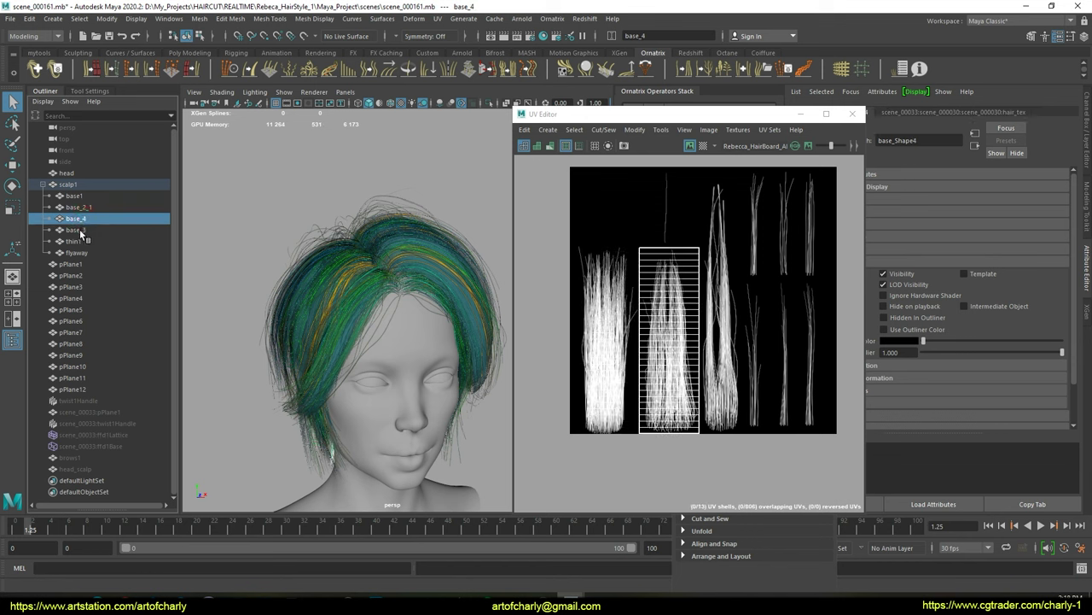
pyautogui.click(80, 231)
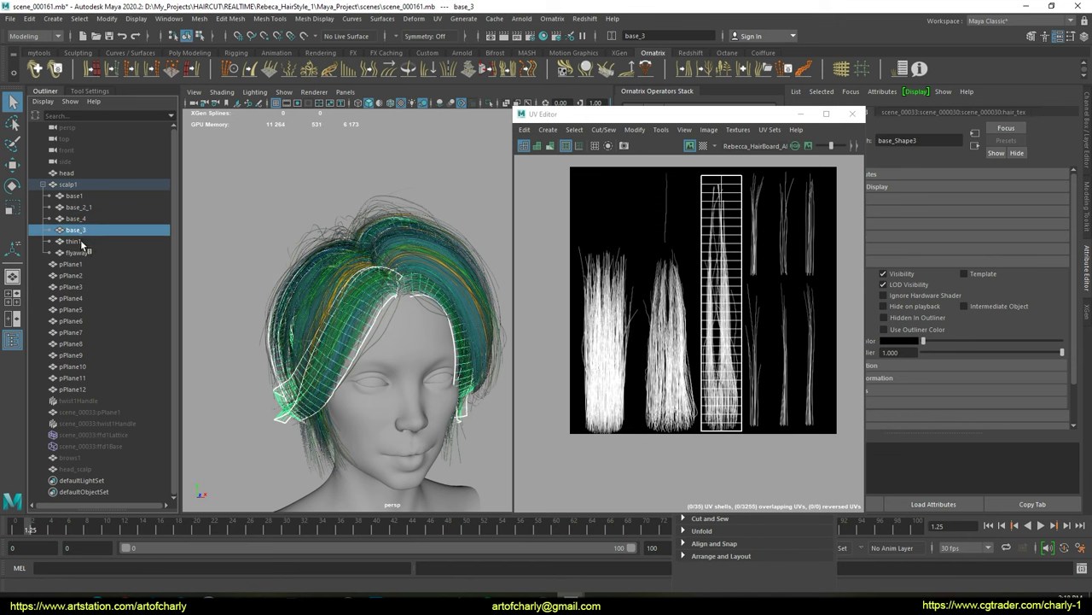
pyautogui.click(80, 242)
pyautogui.click(86, 254)
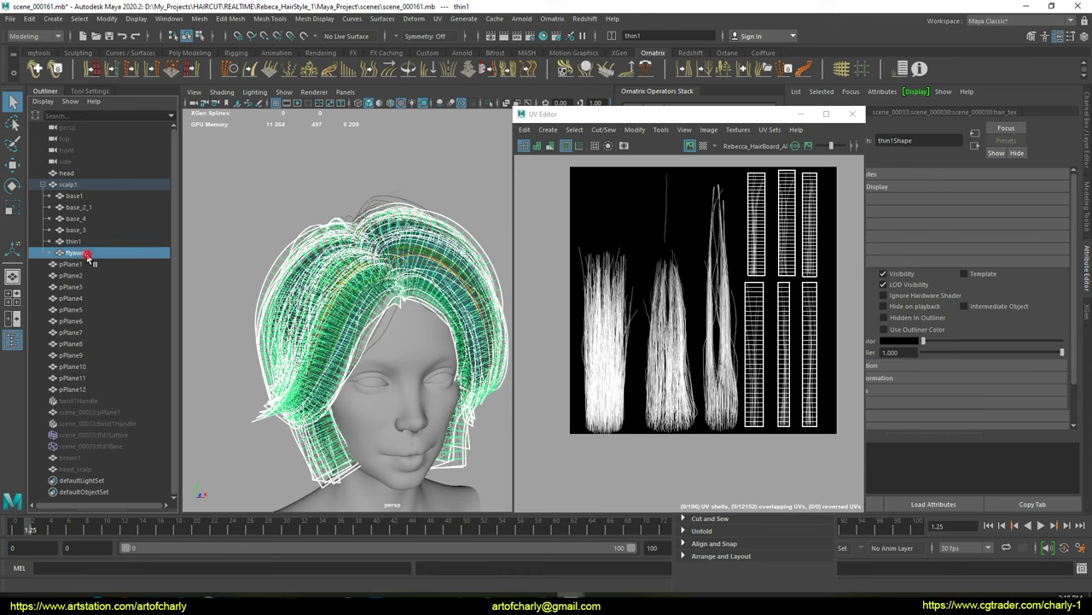
pyautogui.moveTo(80, 196); pyautogui.dragTo(84, 248)
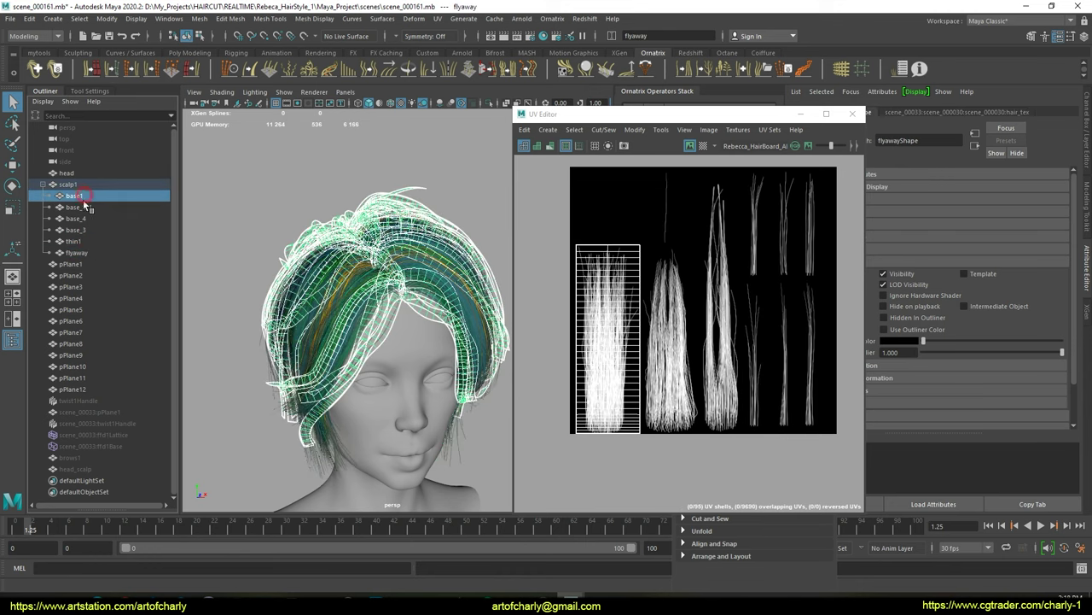
pyautogui.hotkey('ctrl', 'h')
pyautogui.click(84, 252)
pyautogui.moveTo(261, 254)
pyautogui.keyDown('alt'); pyautogui.mouseDown()
pyautogui.moveTo(334, 260)
pyautogui.moveTo(265, 263)
pyautogui.mouseUp(); pyautogui.keyUp('alt')
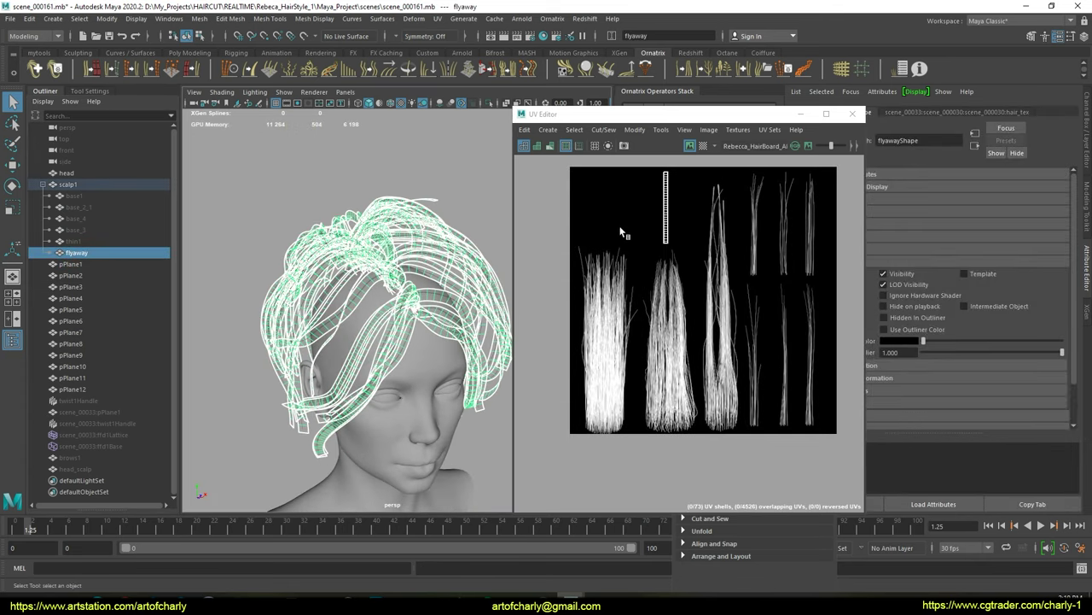
pyautogui.click(83, 242)
pyautogui.click(84, 252)
pyautogui.hotkey('ctrl', 'h')
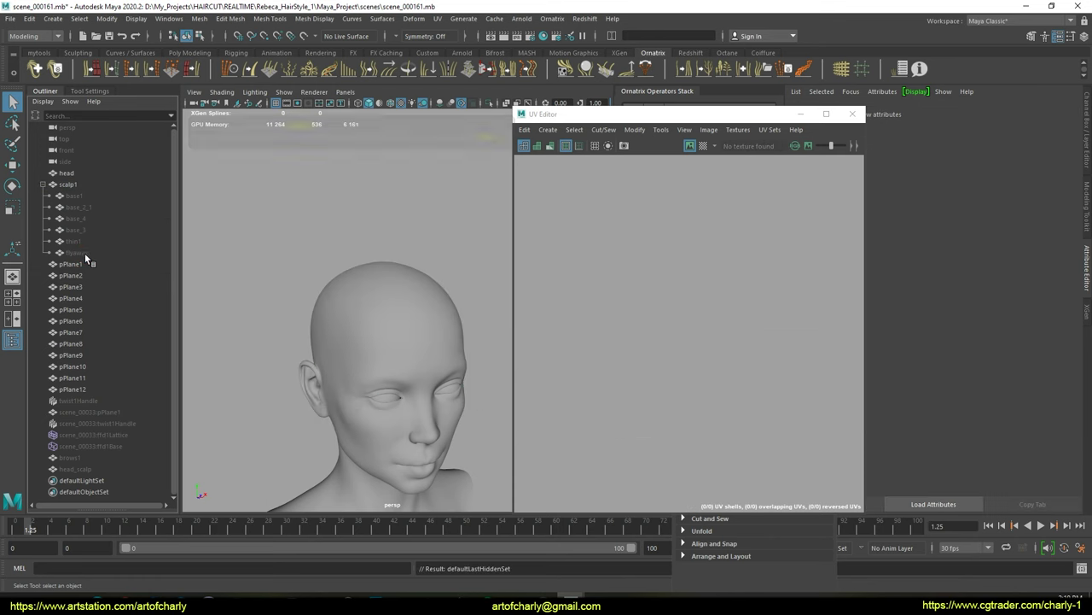
pyautogui.click(79, 242)
pyautogui.hotkey('shift', 'h')
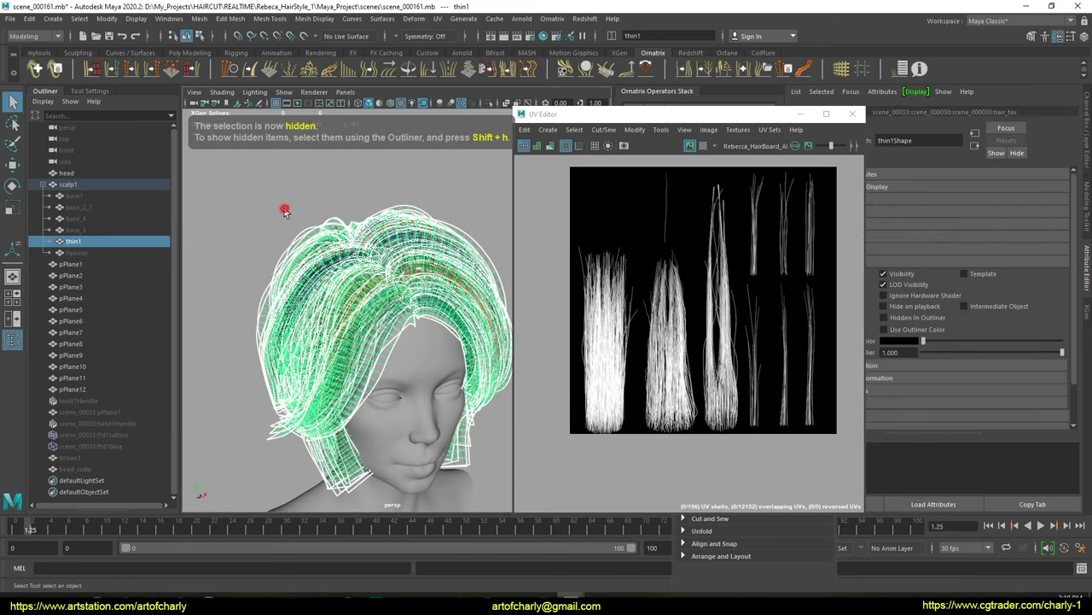
pyautogui.click(283, 208)
pyautogui.moveTo(293, 267)
pyautogui.keyDown('alt'); pyautogui.mouseDown()
pyautogui.moveTo(329, 236)
pyautogui.moveTo(318, 237)
pyautogui.mouseUp(); pyautogui.keyUp('alt')
pyautogui.click(317, 237)
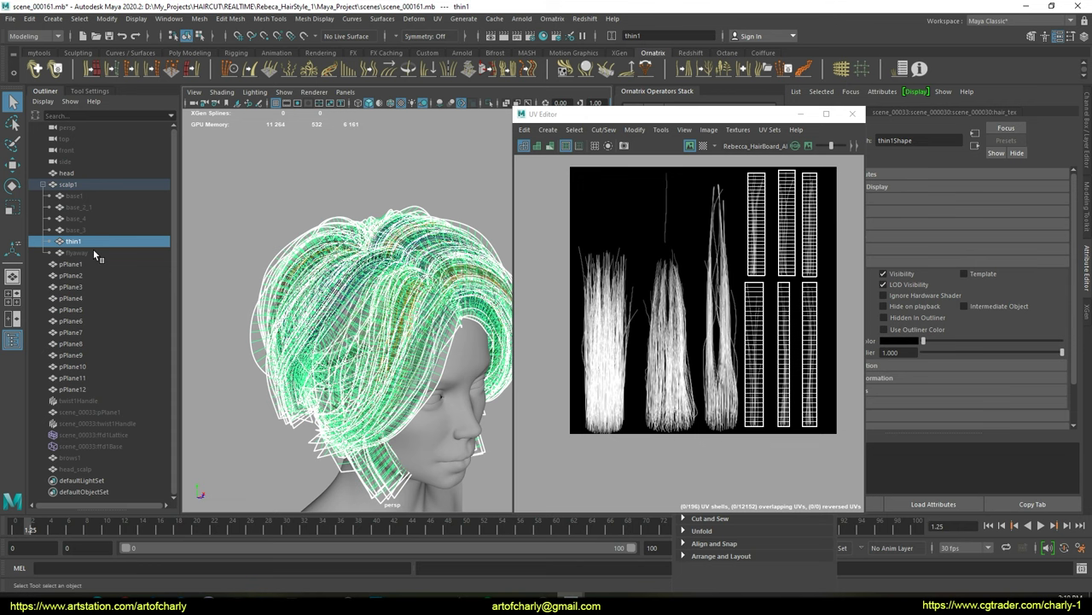
pyautogui.hotkey('ctrl', 'h')
pyautogui.click(79, 230)
pyautogui.hotkey('shift', 'h')
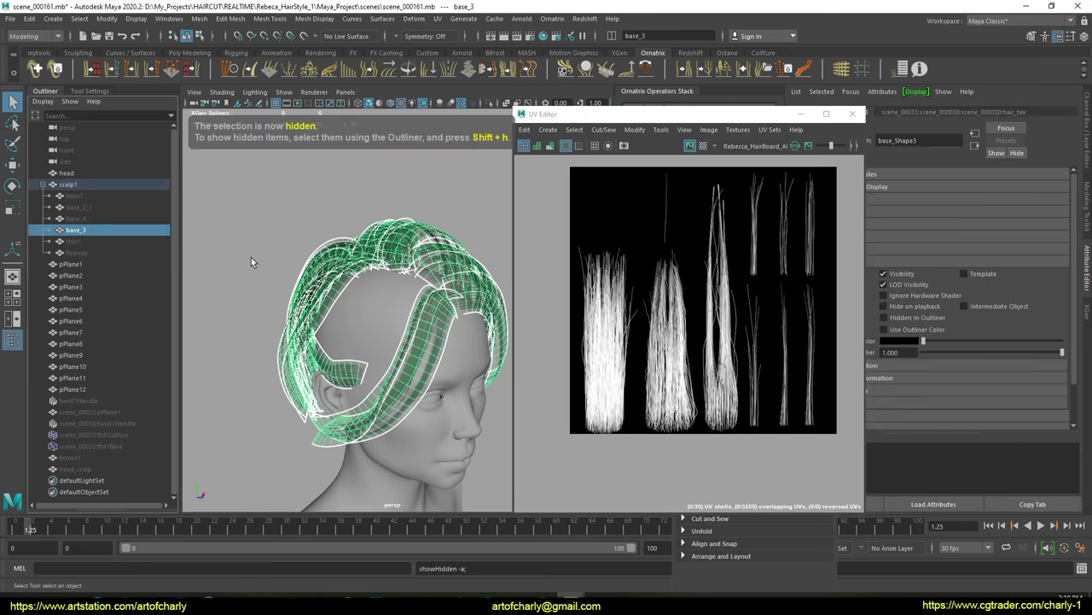
pyautogui.click(251, 262)
pyautogui.keyDown('alt'); pyautogui.moveTo(251, 262); pyautogui.dragTo(374, 259); pyautogui.keyUp('alt')
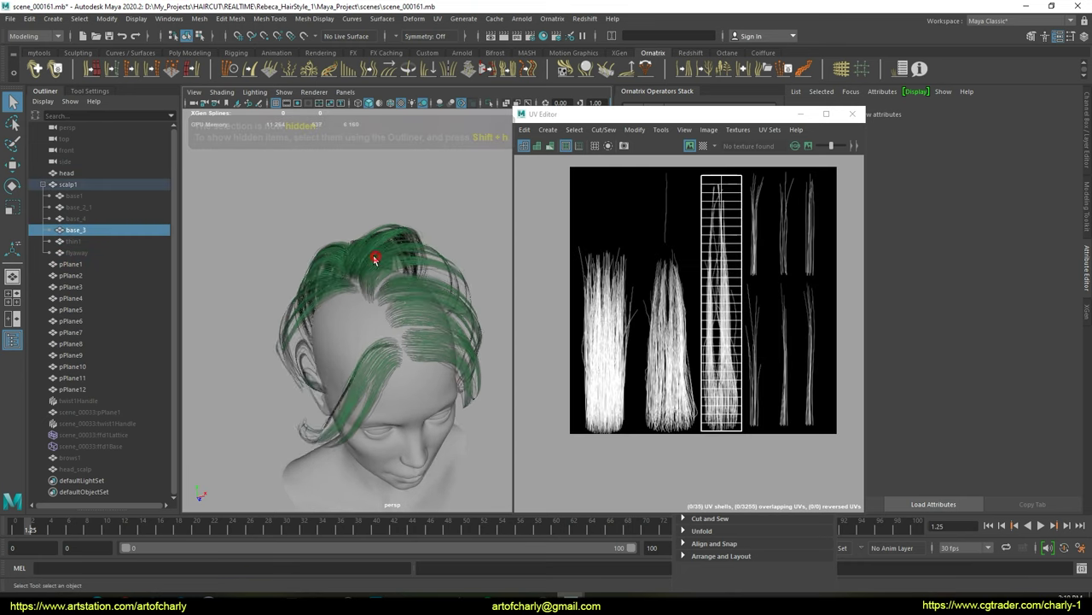
pyautogui.click(307, 250)
pyautogui.keyDown('alt'); pyautogui.moveTo(308, 250); pyautogui.dragTo(324, 205); pyautogui.keyUp('alt')
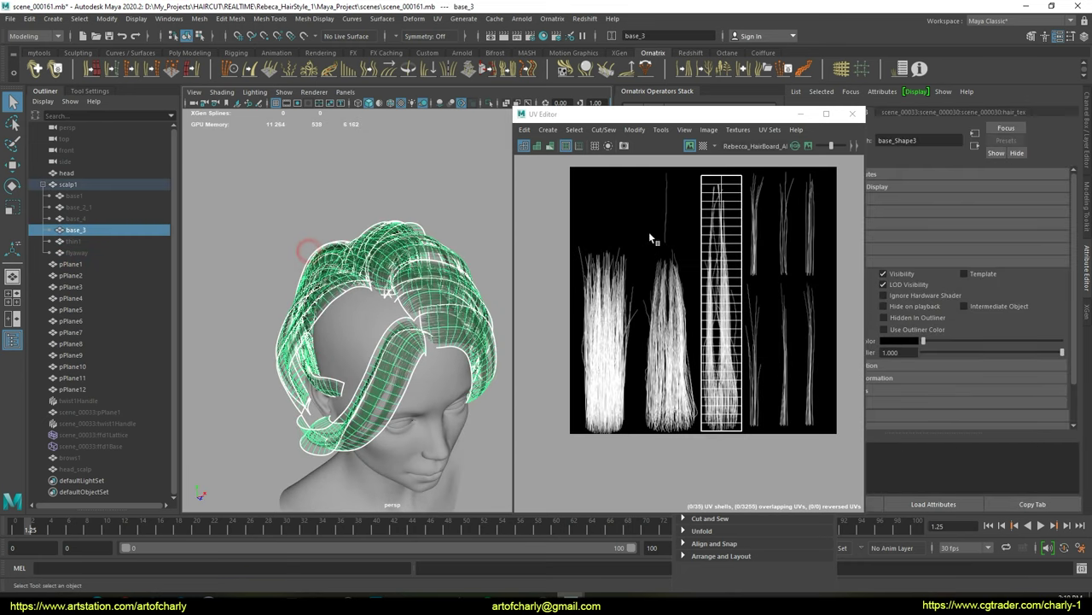
pyautogui.hotkey('ctrl', 'h')
pyautogui.click(89, 221)
pyautogui.hotkey('shift', 'h')
pyautogui.click(270, 264)
pyautogui.moveTo(269, 263)
pyautogui.keyDown('alt'); pyautogui.mouseDown()
pyautogui.moveTo(408, 293)
pyautogui.moveTo(319, 305)
pyautogui.moveTo(483, 332)
pyautogui.moveTo(367, 334)
pyautogui.mouseUp(); pyautogui.keyUp('alt')
pyautogui.click(408, 293)
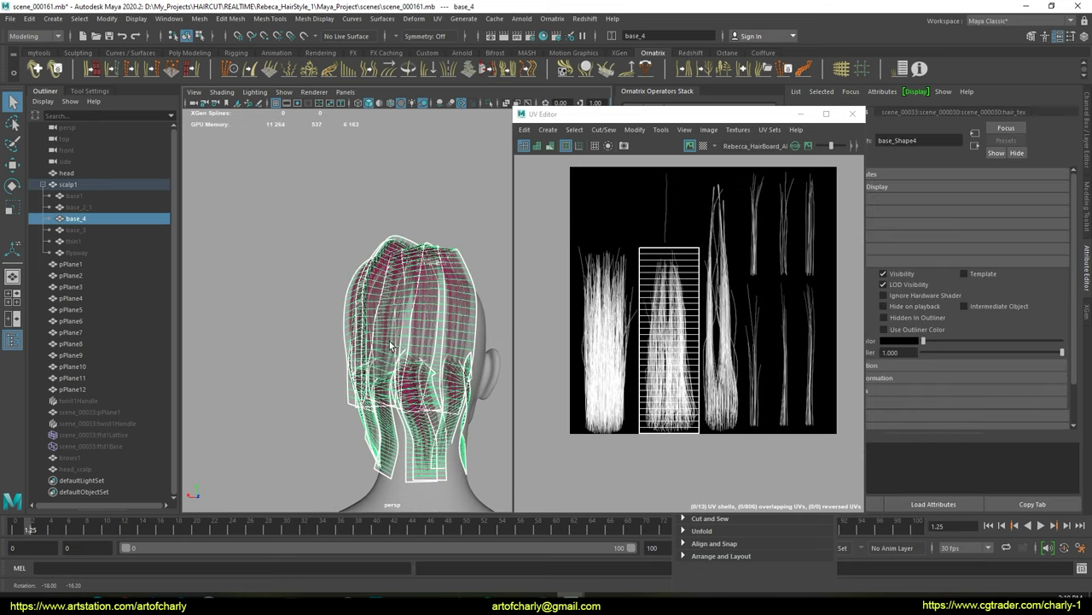
pyautogui.hotkey('ctrl', 'h')
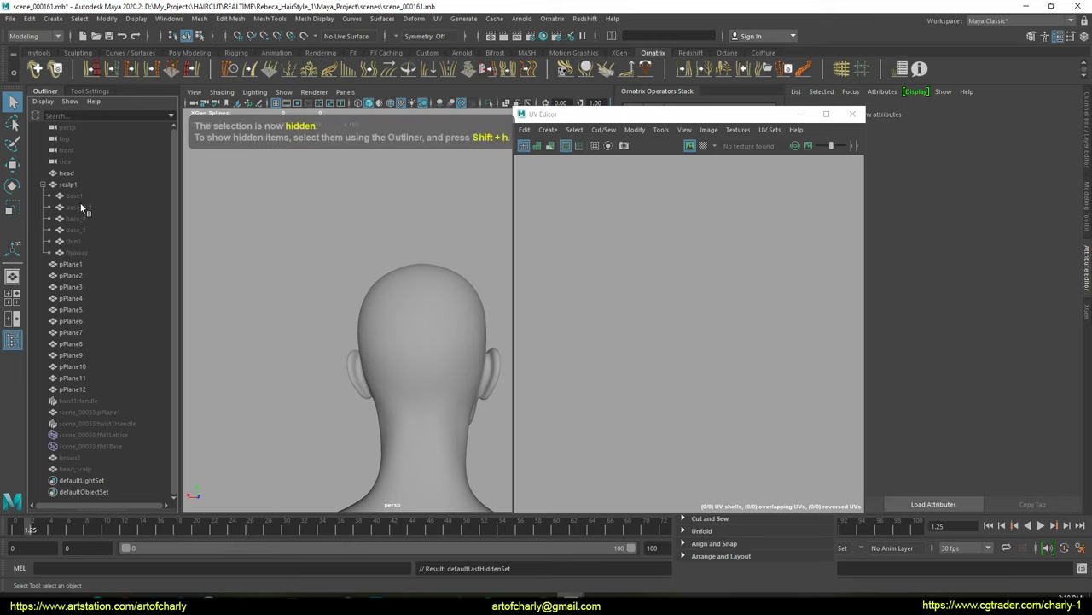
pyautogui.click(80, 207)
pyautogui.hotkey('shift', 'h')
pyautogui.moveTo(365, 252)
pyautogui.keyDown('alt'); pyautogui.mouseDown()
pyautogui.moveTo(310, 236)
pyautogui.moveTo(316, 266)
pyautogui.moveTo(417, 248)
pyautogui.moveTo(326, 342)
pyautogui.moveTo(383, 353)
pyautogui.mouseUp(); pyautogui.keyUp('alt')
pyautogui.moveTo(344, 309)
pyautogui.keyDown('alt'); pyautogui.mouseDown()
pyautogui.moveTo(325, 316)
pyautogui.moveTo(367, 311)
pyautogui.mouseUp(); pyautogui.keyUp('alt')
pyautogui.hotkey('ctrl', 'h')
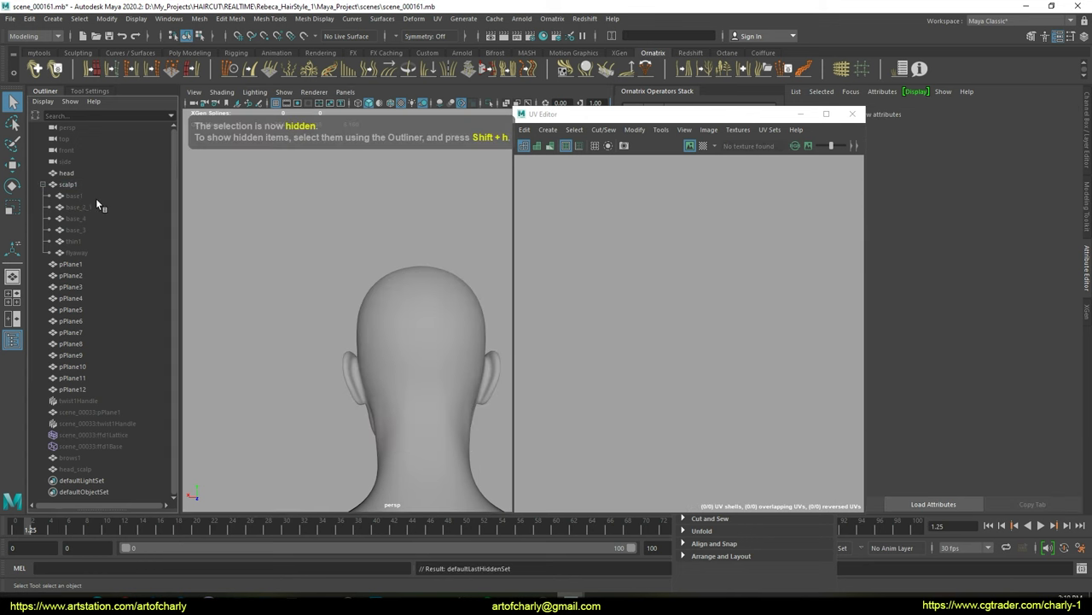
pyautogui.click(96, 196)
pyautogui.hotkey('shift', 'h')
pyautogui.moveTo(450, 293)
pyautogui.keyDown('alt'); pyautogui.mouseDown()
pyautogui.moveTo(248, 295)
pyautogui.moveTo(320, 326)
pyautogui.mouseUp(); pyautogui.keyUp('alt')
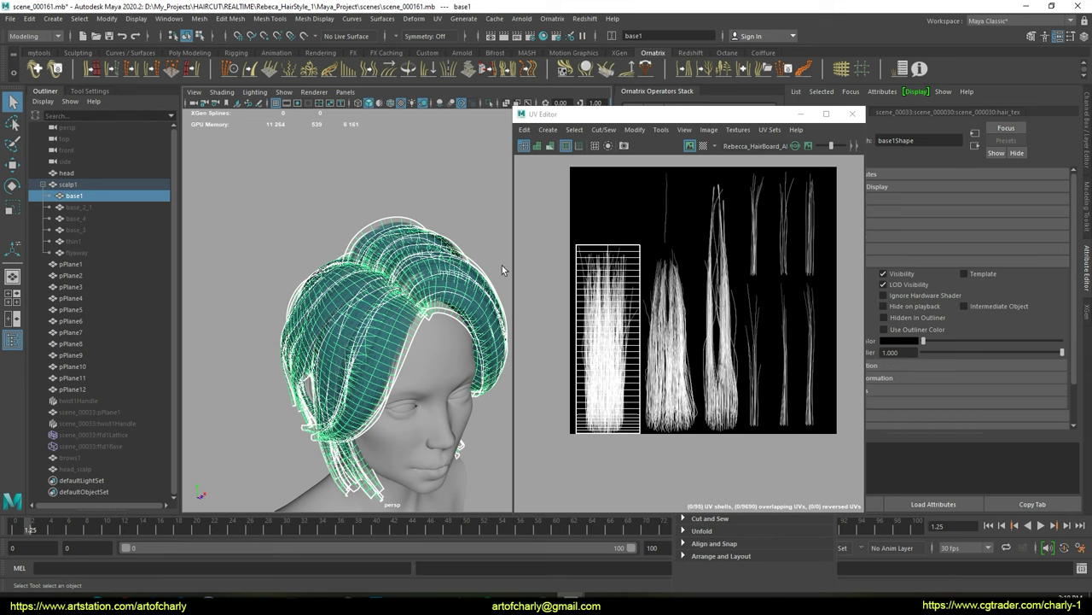
pyautogui.hotkey('ctrl', 'h')
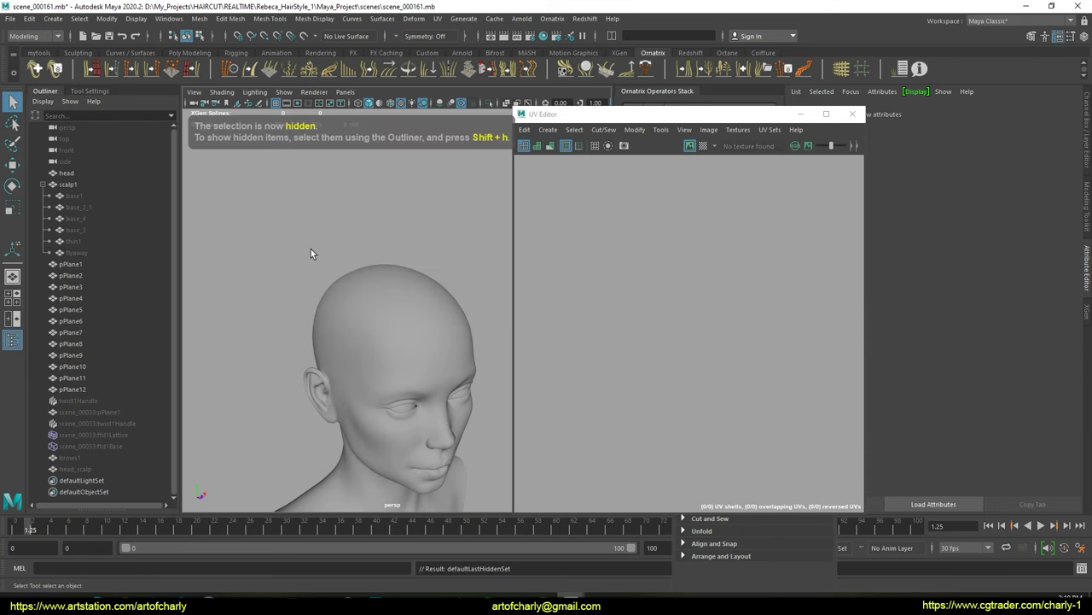